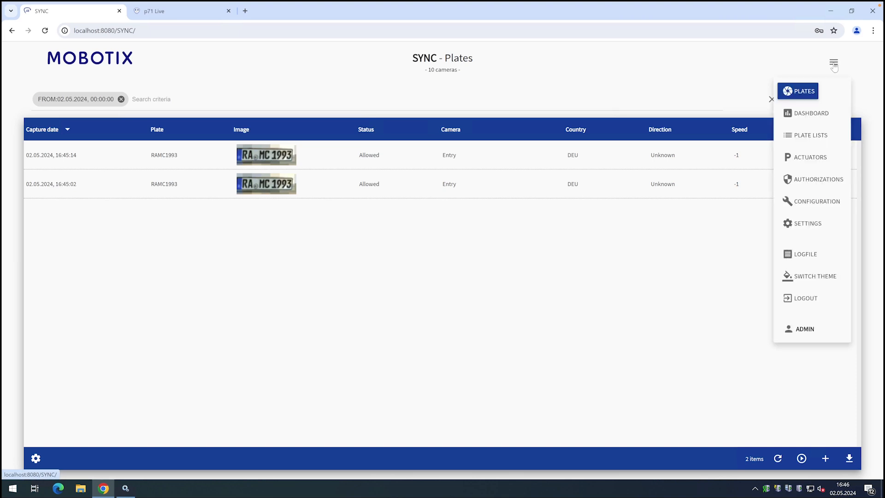
- Open the SYNC Settings page from the top-right menu
left_click(801, 226)
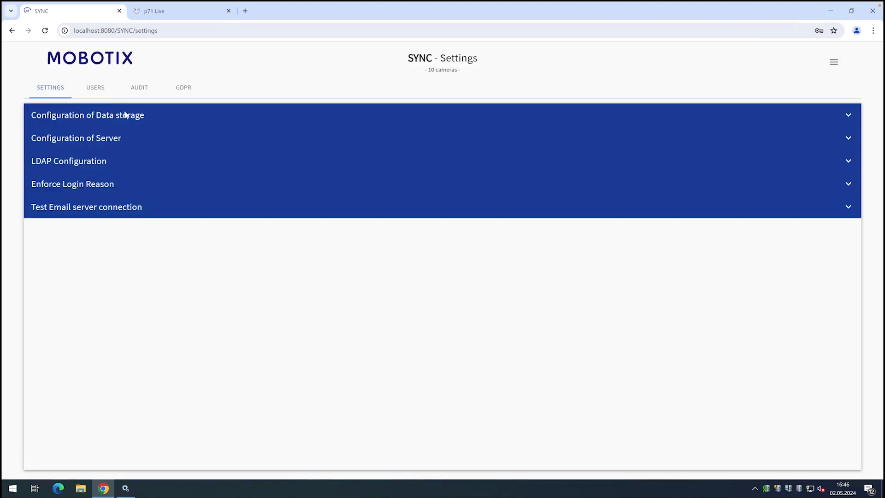
- Add a new user named 'list' with Lists and Plates privileges and save it
left_click(91, 86)
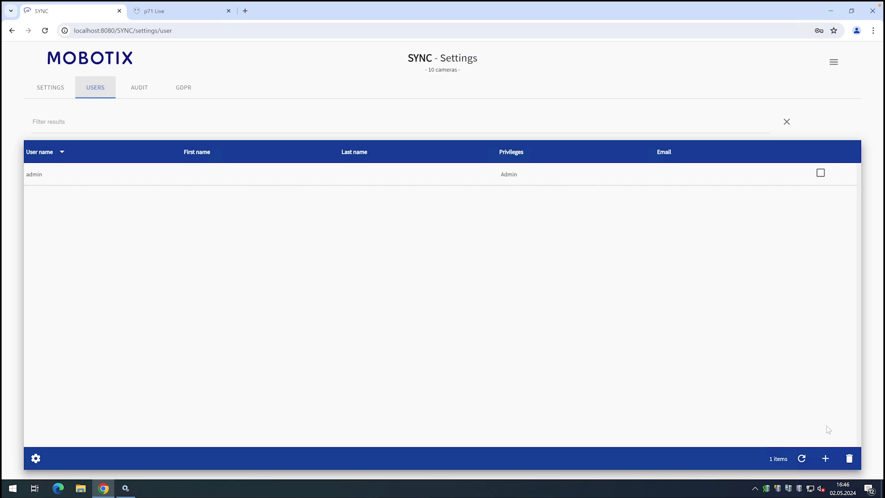
left_click(825, 460)
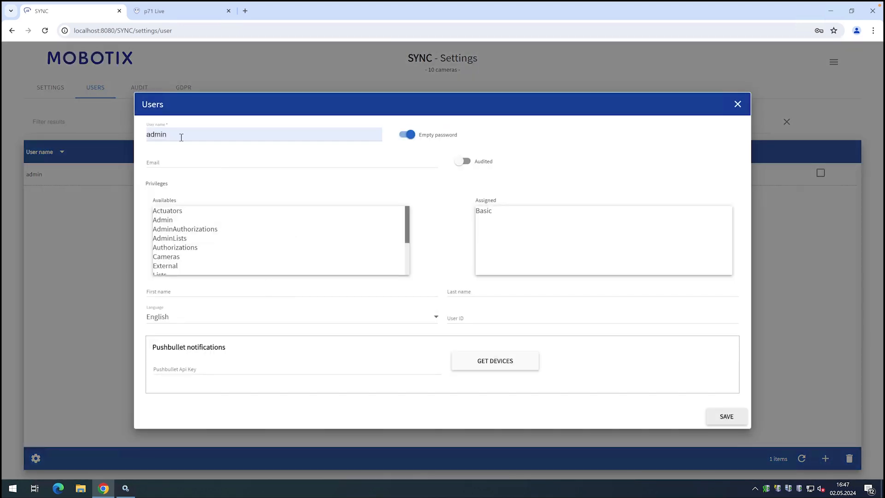
left_click_drag(169, 135, 143, 135)
type("list")
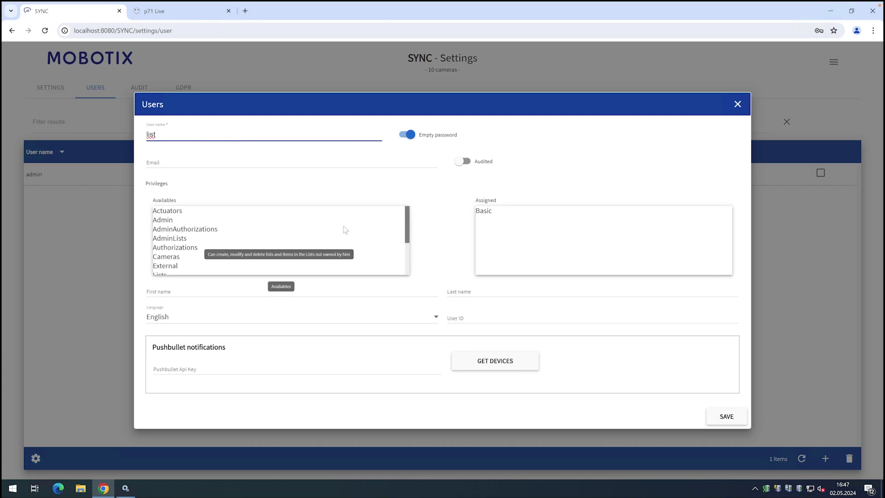
scroll(408, 221, "down", 2)
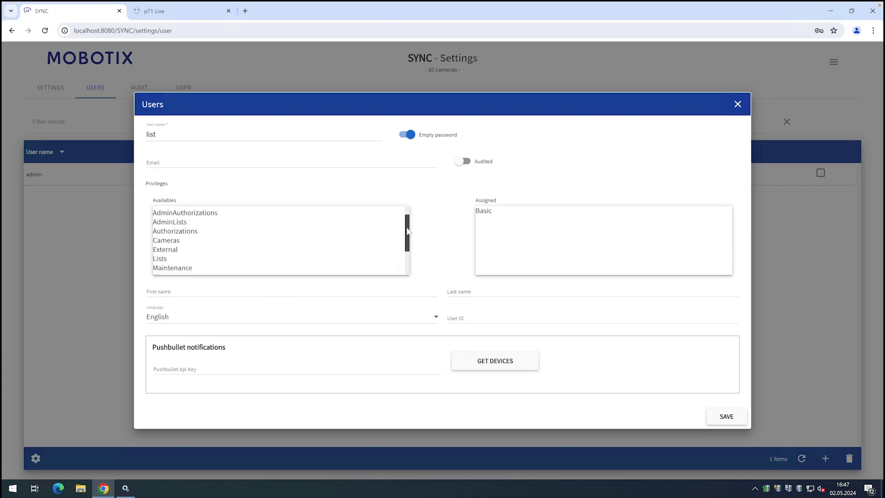
double_click(158, 240)
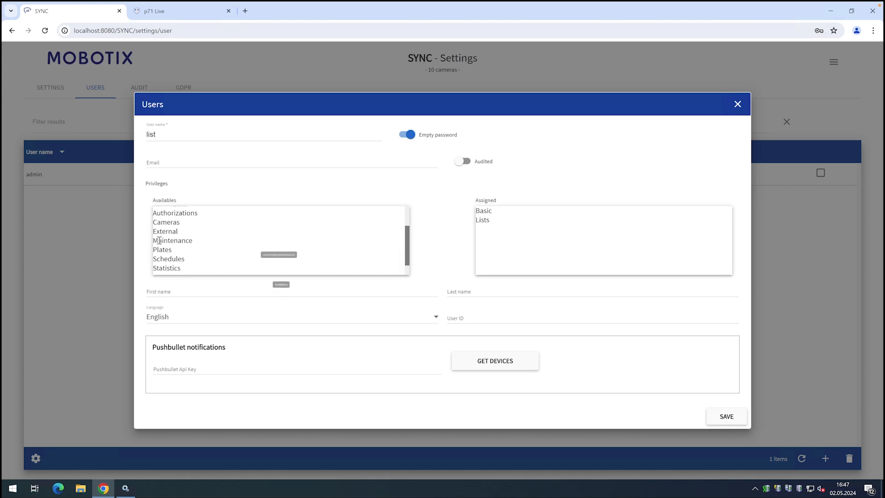
double_click(162, 249)
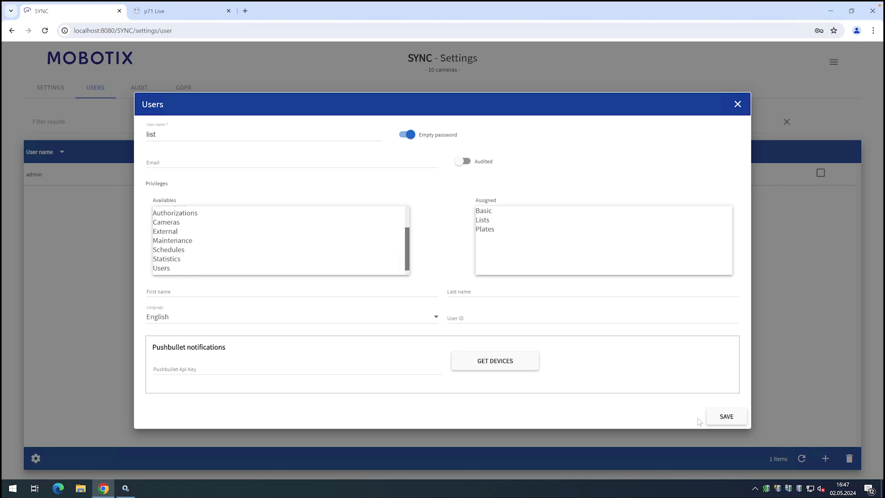
left_click(721, 417)
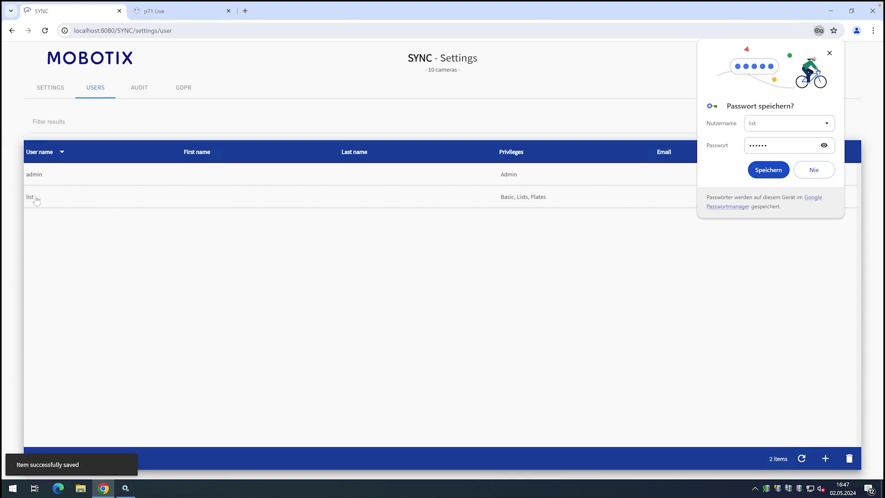
- Copy the list user's API key from its details, then close the details
double_click(36, 197)
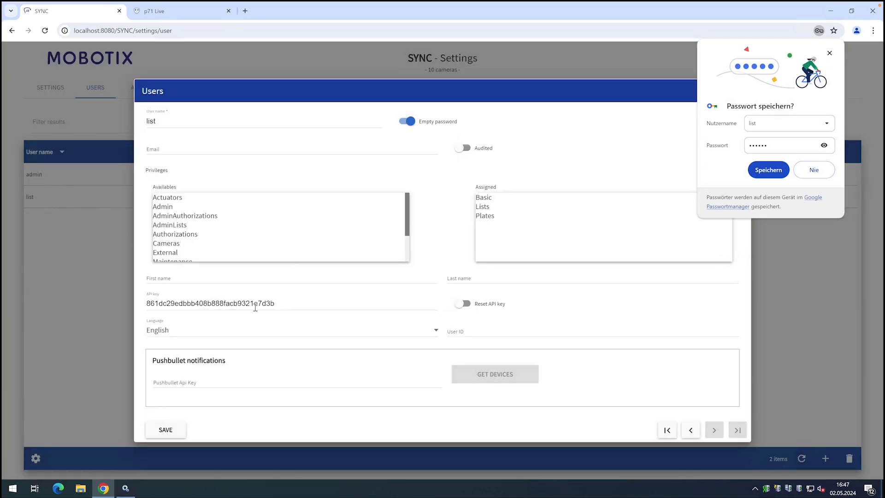
left_click_drag(275, 303, 142, 305)
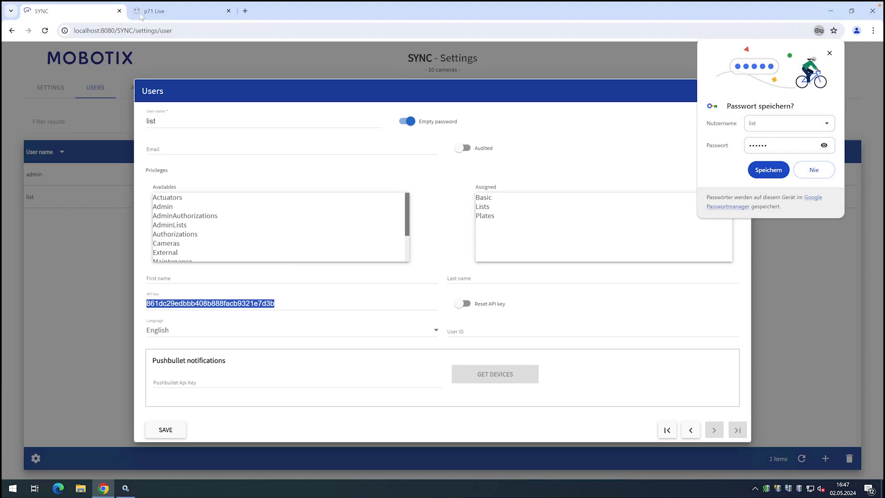
left_click(830, 53)
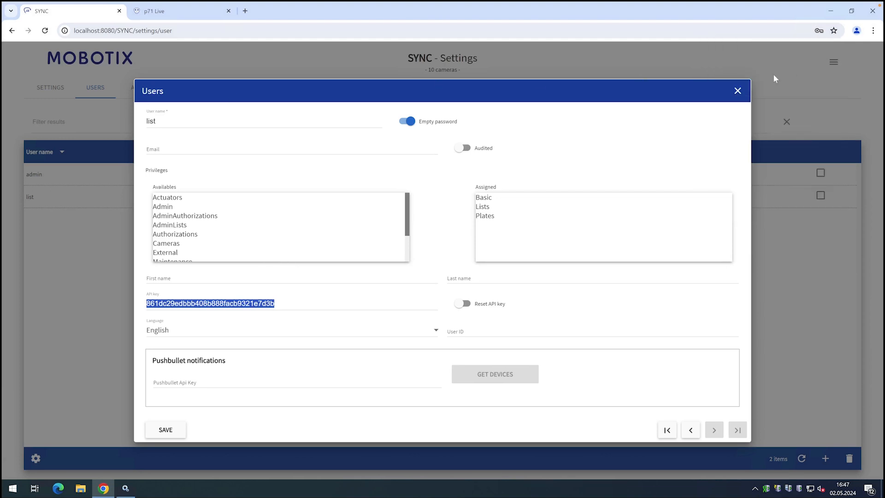
left_click(736, 92)
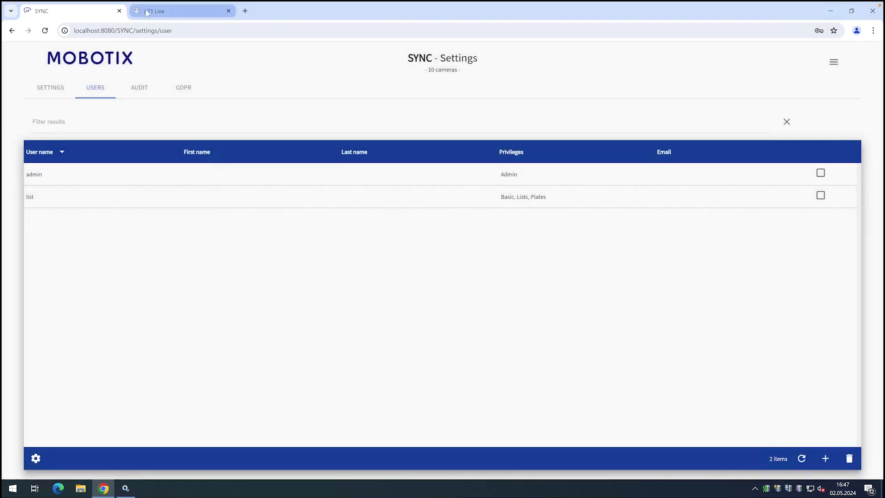
left_click(147, 12)
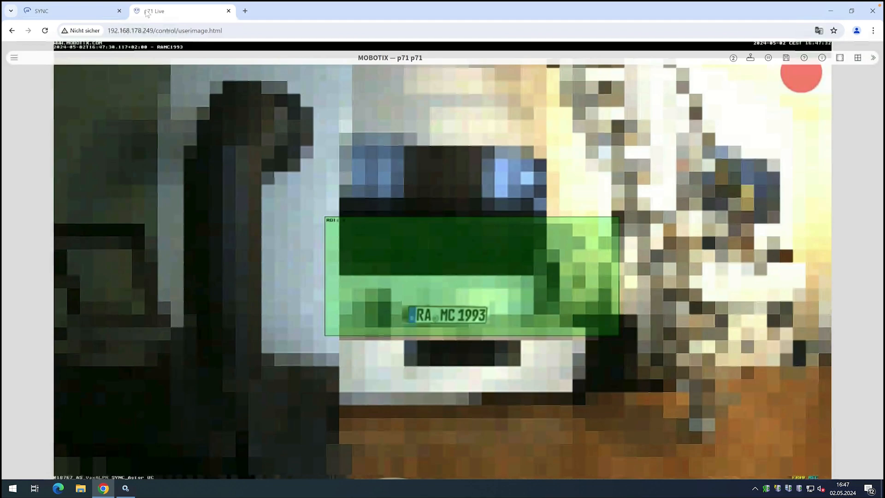
- Open the Vaxtor LPR Settings from the camera's Setup Menu
left_click(14, 58)
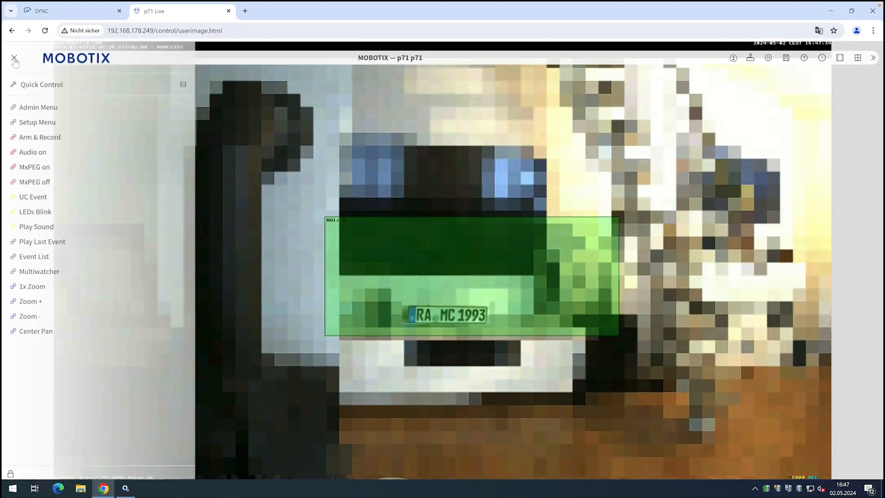
left_click(38, 123)
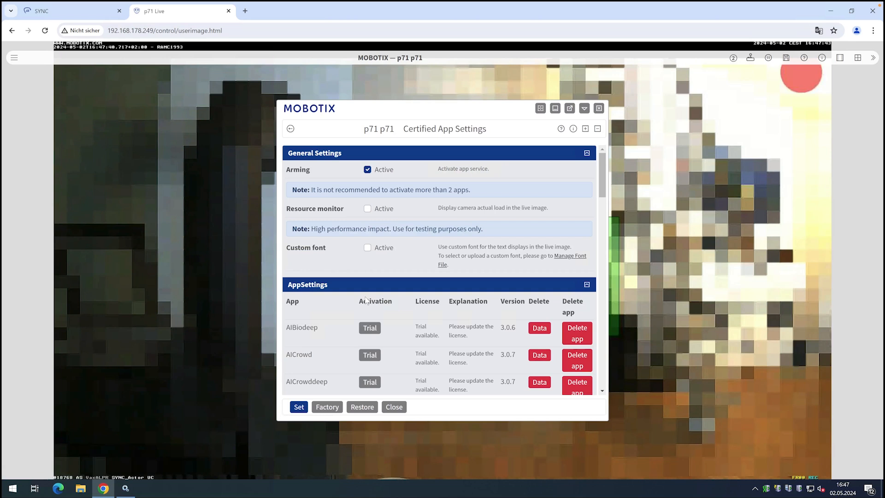
scroll(365, 300, "down", 15)
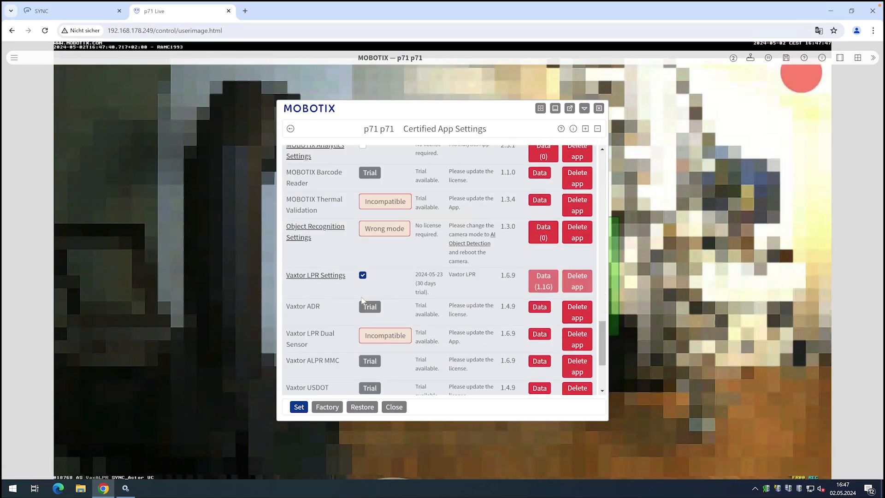
scroll(362, 300, "down", 1)
left_click(316, 222)
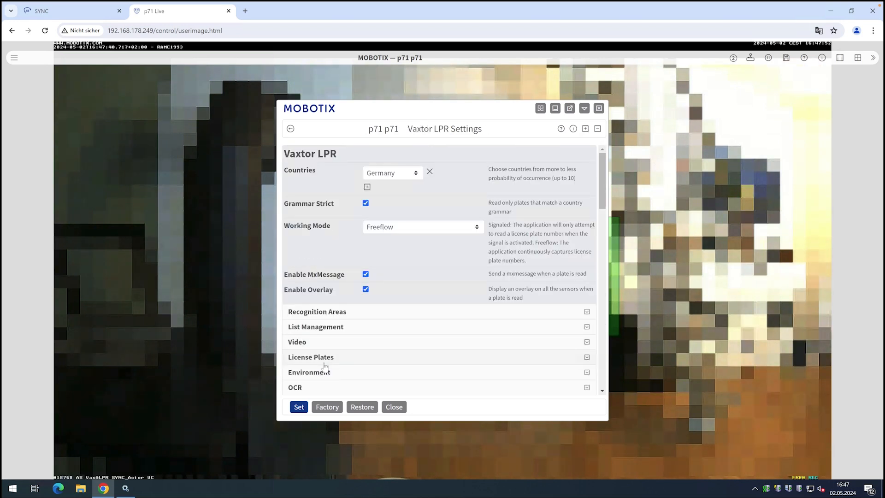
- Paste the list user's API key under MOBOTIX SYNC and apply with Set
scroll(325, 367, "down", 6)
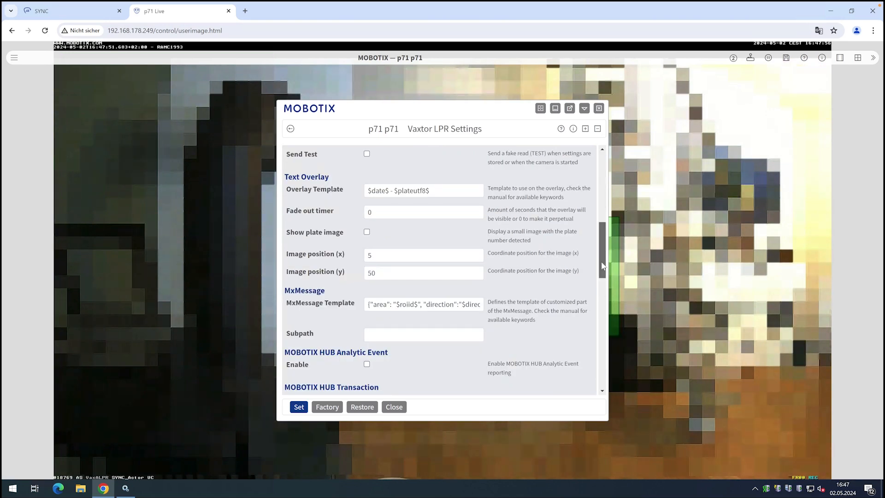
left_click_drag(602, 266, 547, 298)
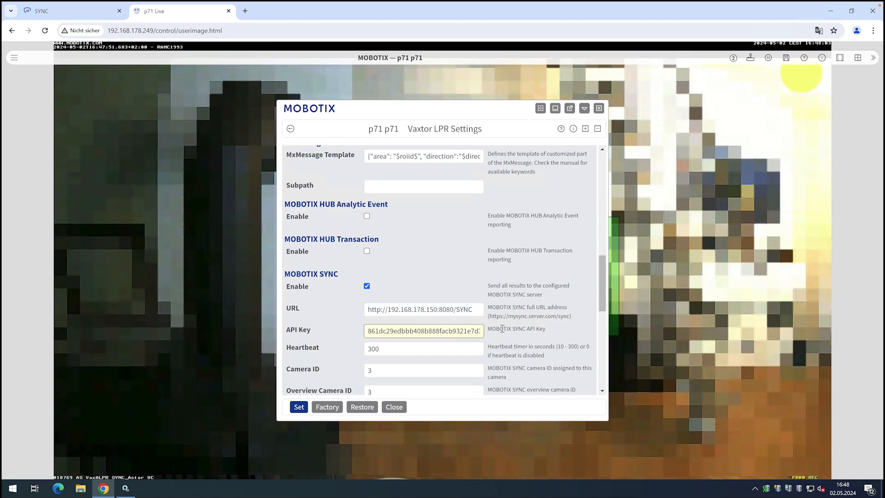
left_click(502, 328)
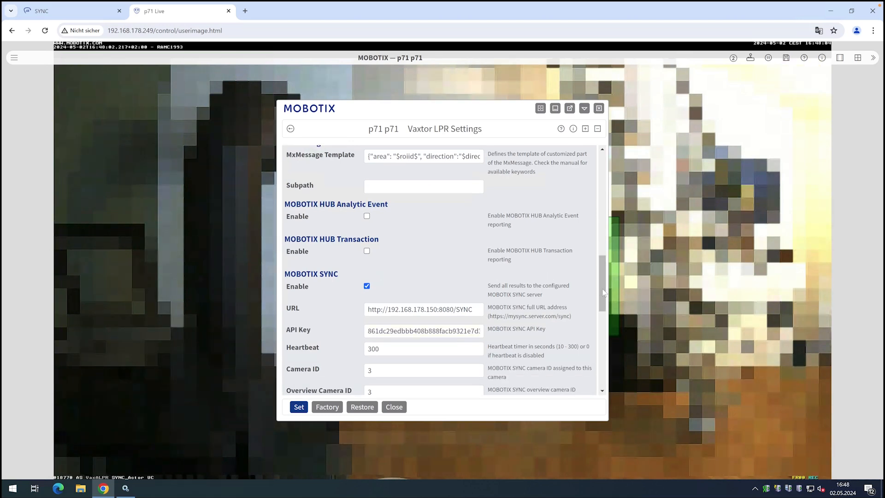
left_click_drag(603, 291, 568, 311)
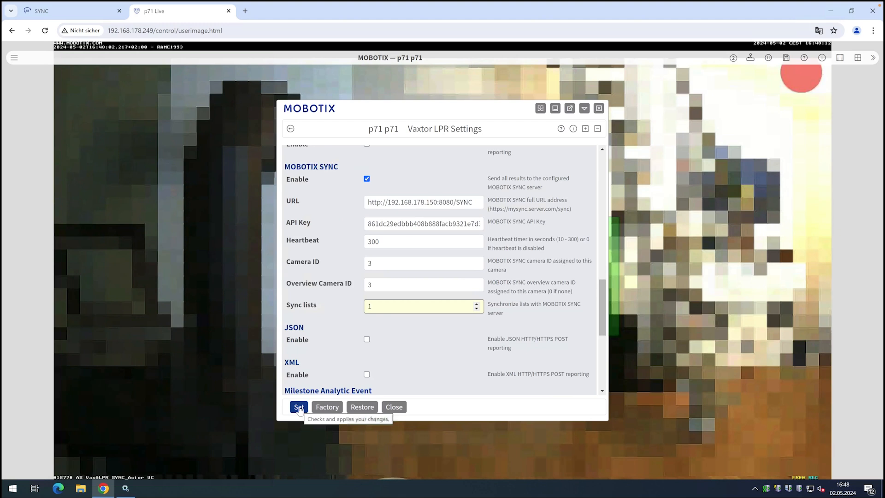
left_click(299, 407)
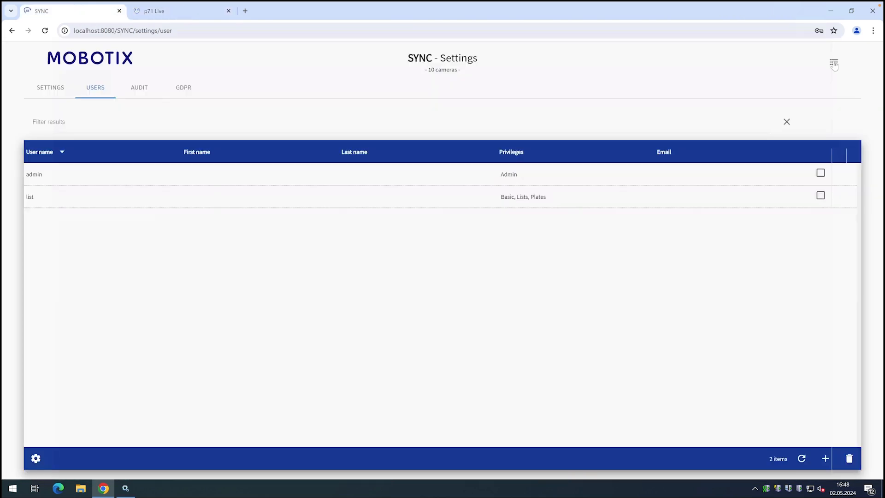
- In Configuration, assign the list user to the MOBOTIX AG zone and save
left_click(834, 63)
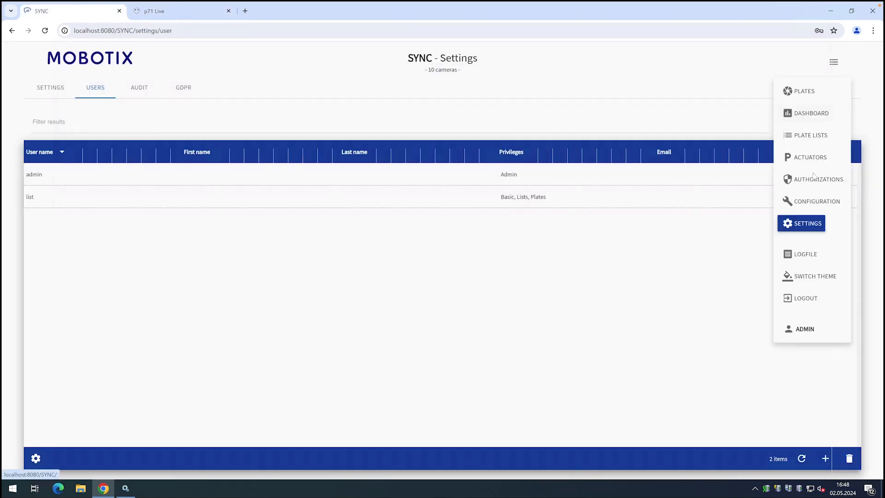
left_click(798, 203)
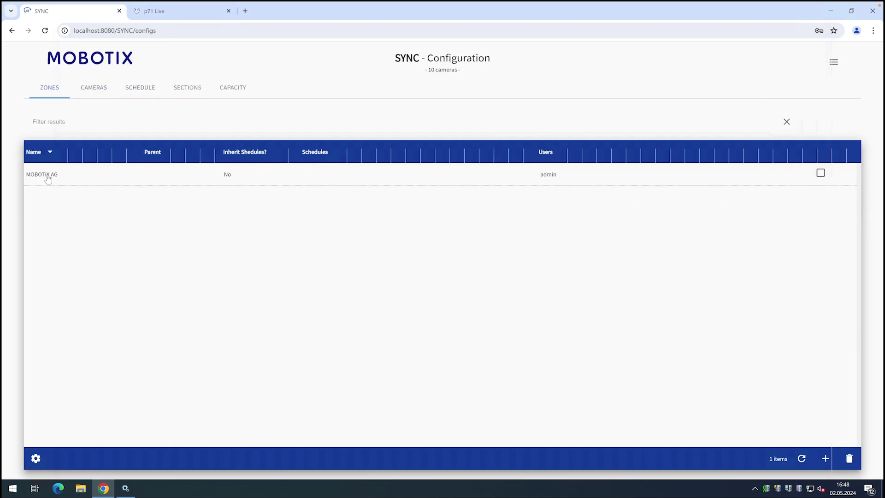
left_click(47, 179)
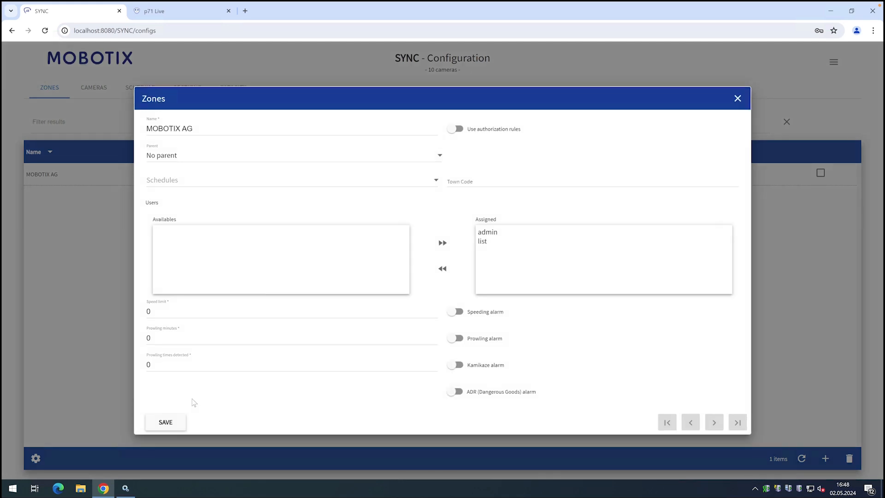
left_click(166, 422)
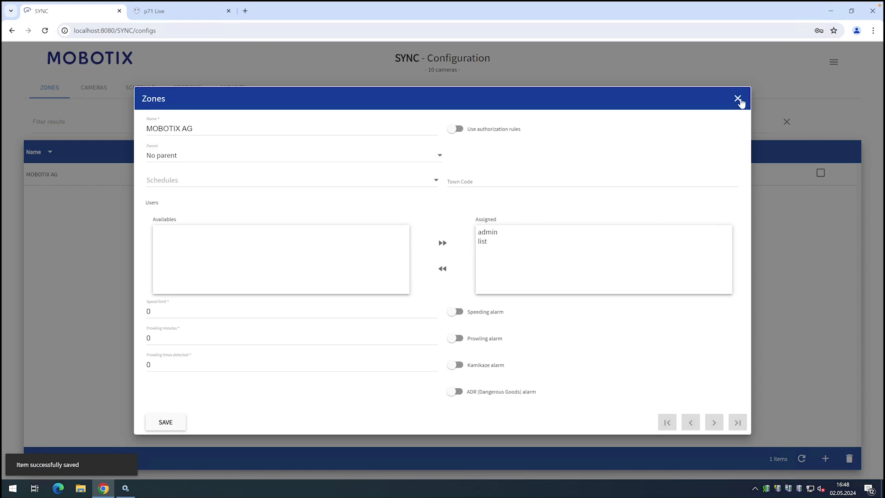
left_click(738, 99)
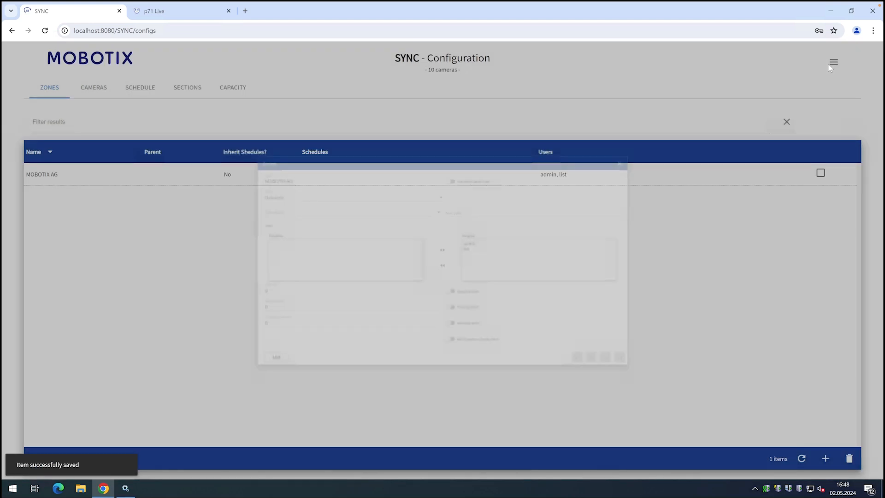
left_click(831, 66)
left_click(830, 67)
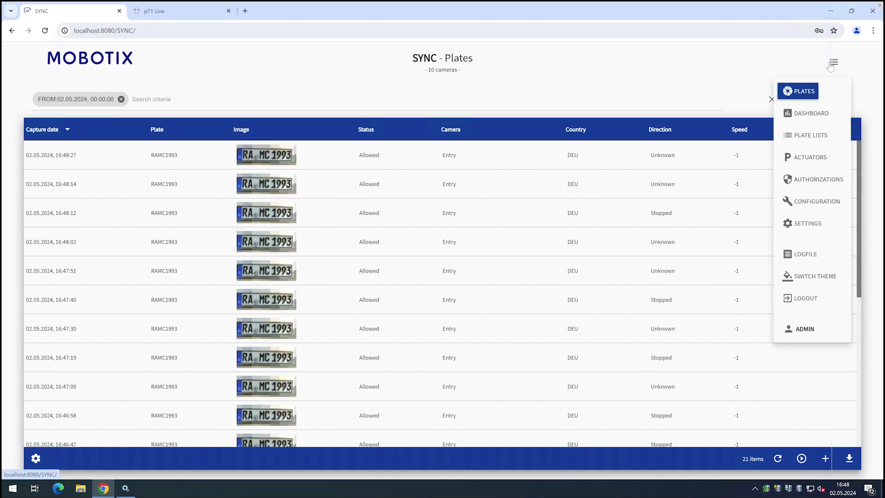
- Start a new plate list named Entry with description Mo-Fr
left_click(800, 136)
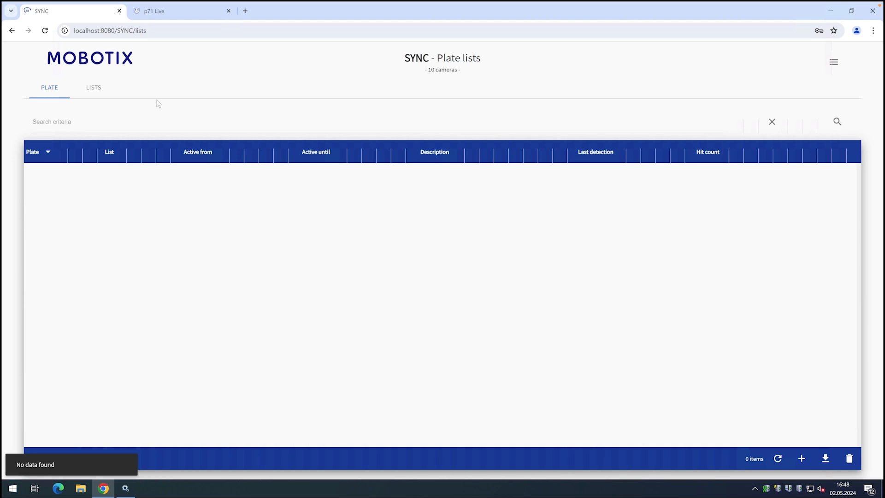
left_click(849, 458)
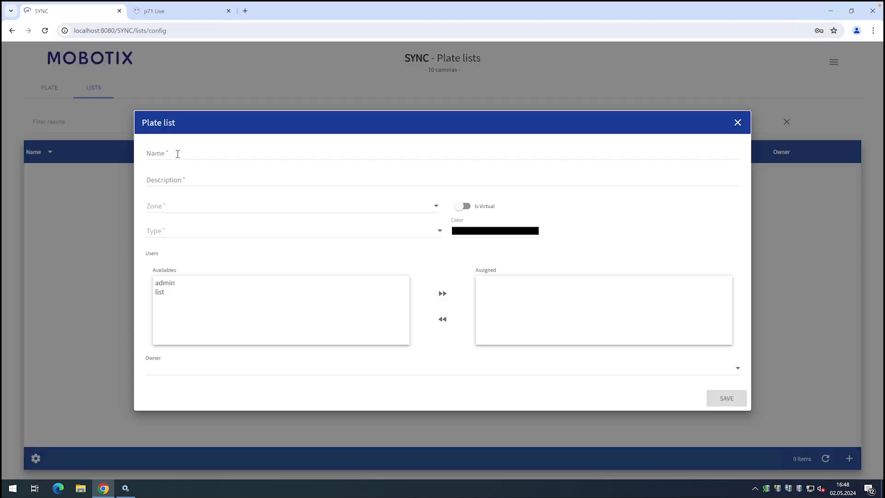
left_click(177, 154)
type("Entry")
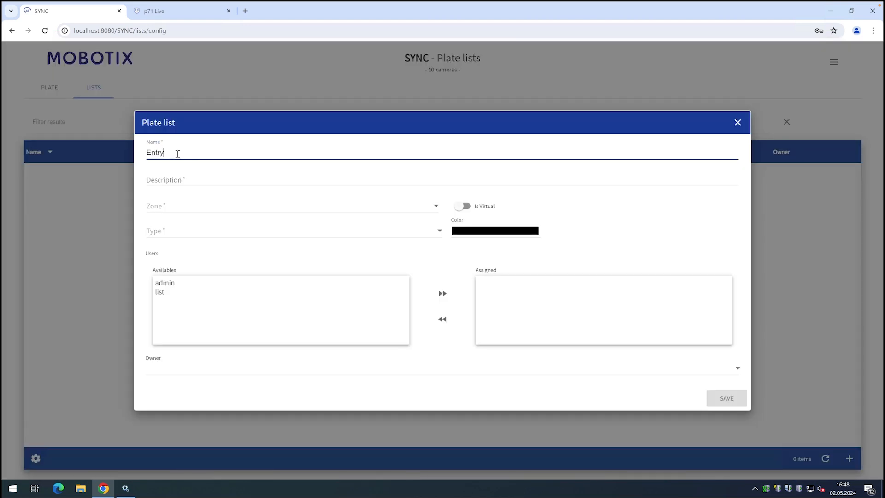
left_click(168, 177)
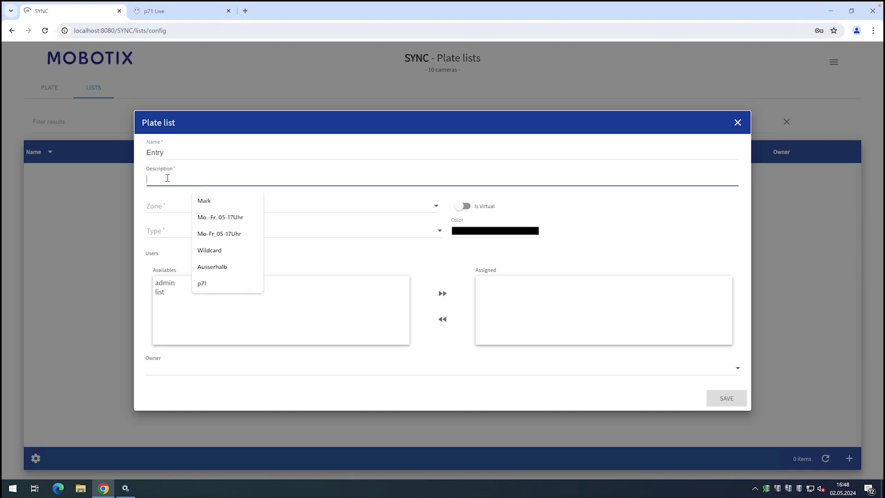
type("Mo-Fr")
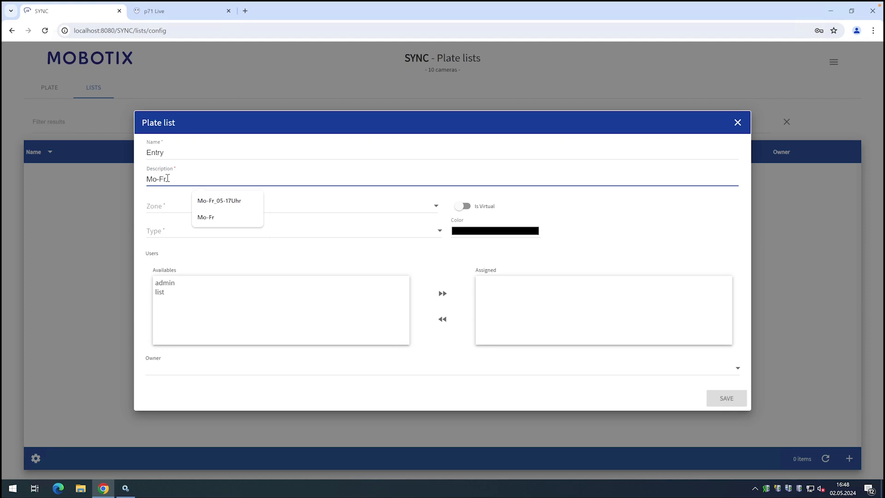
- Set zone MOBOTIX AG, type White list, green colour, assign both users, and save
left_click(166, 208)
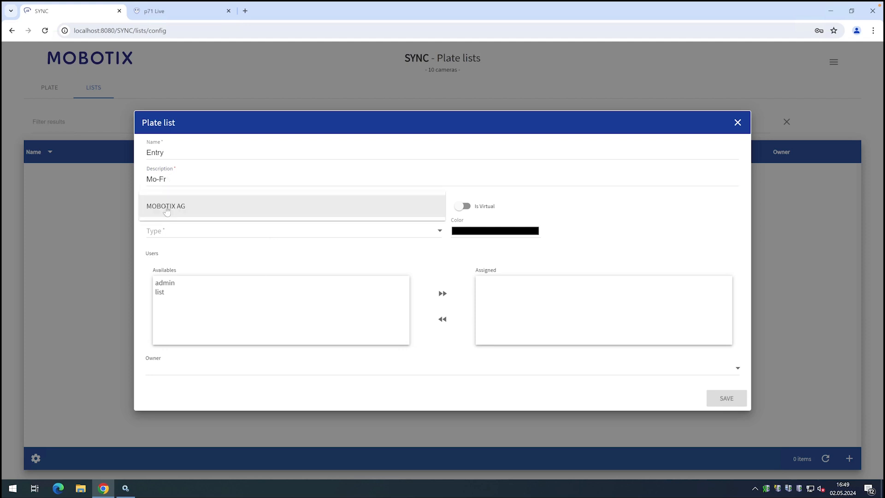
left_click(167, 208)
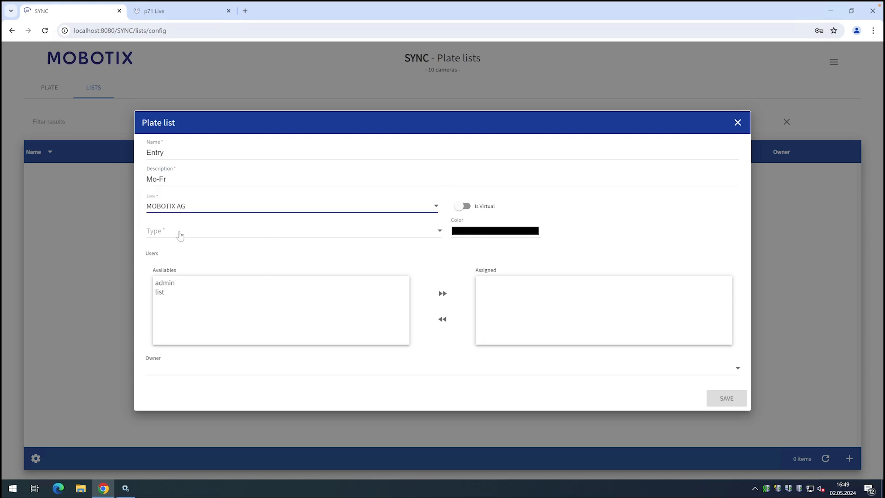
left_click(180, 236)
left_click(180, 236)
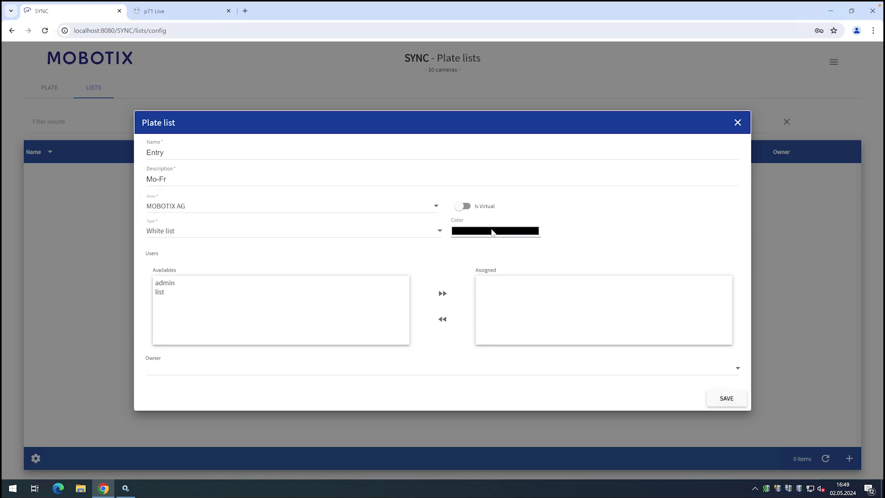
left_click(492, 232)
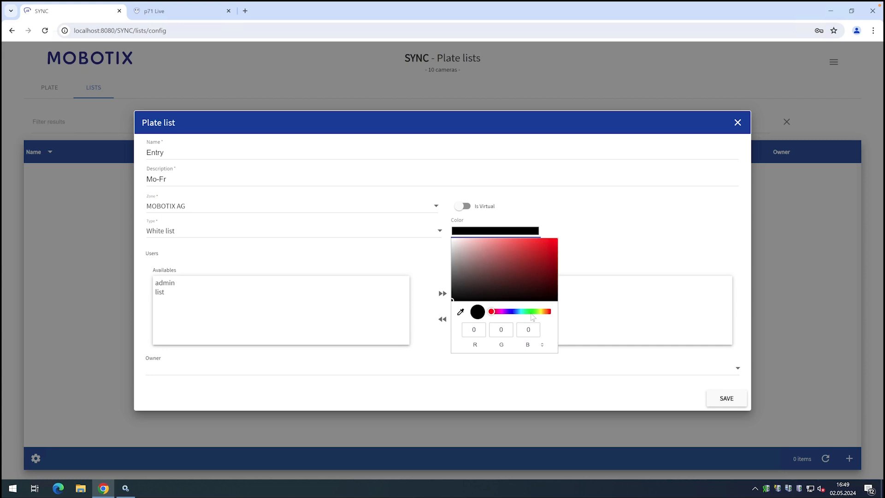
left_click(533, 317)
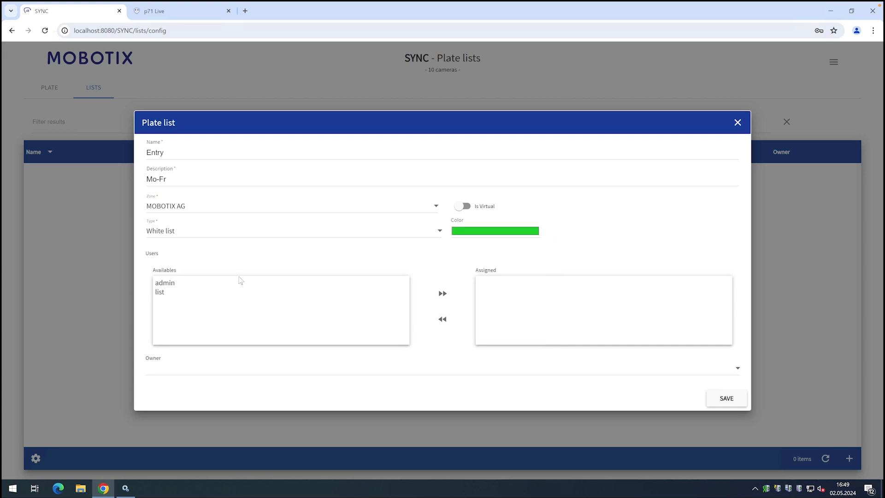
double_click(170, 283)
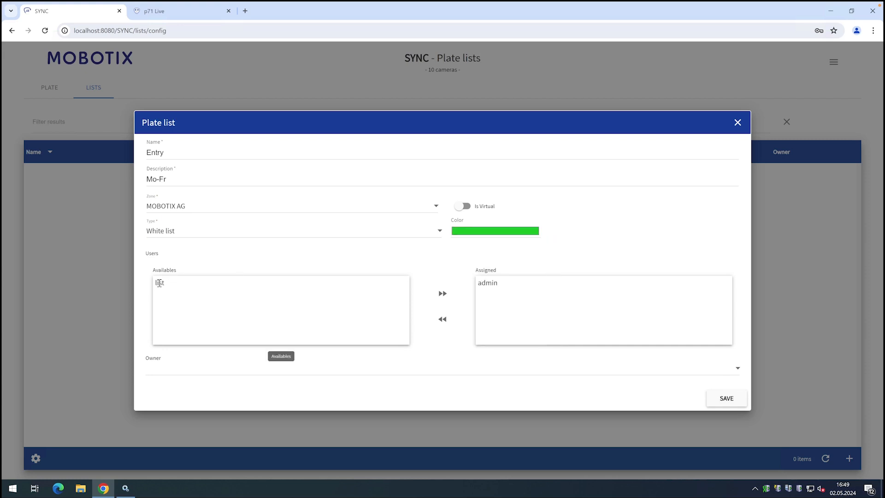
double_click(159, 283)
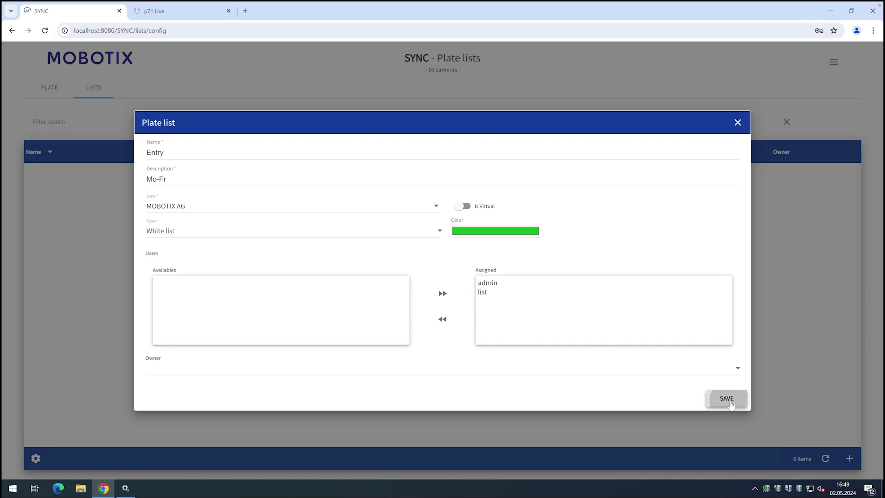
left_click(709, 397)
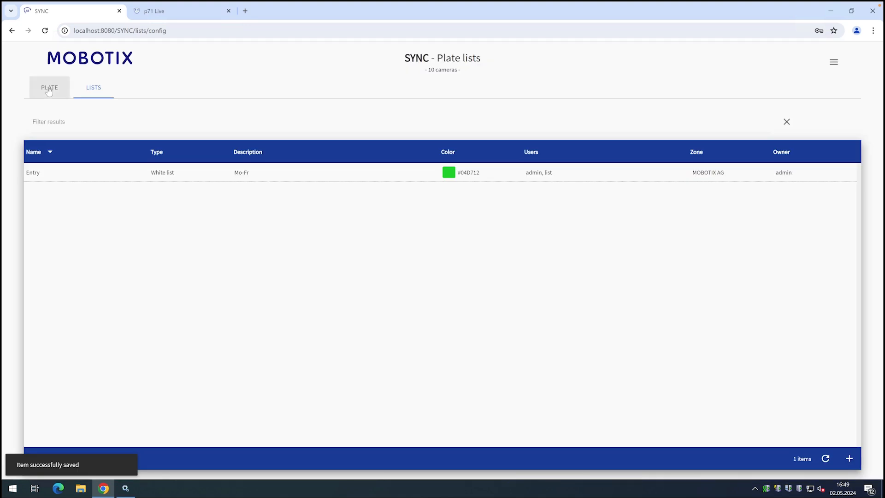
left_click(49, 89)
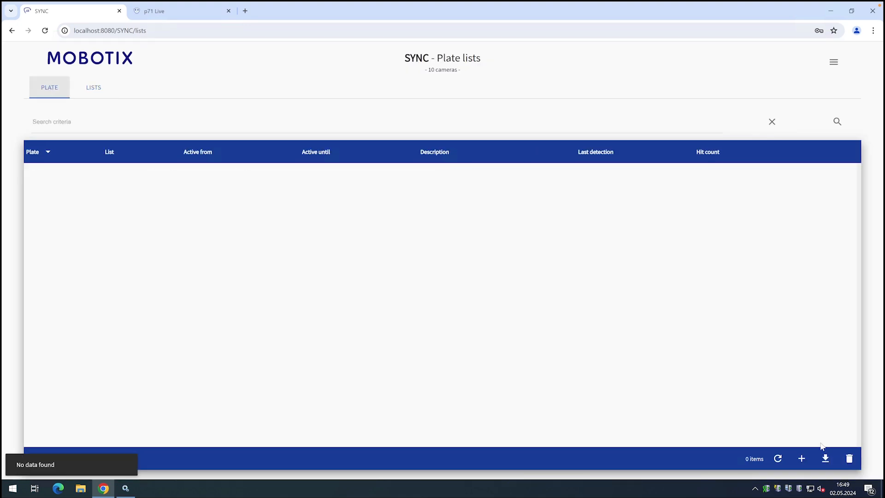
left_click(801, 458)
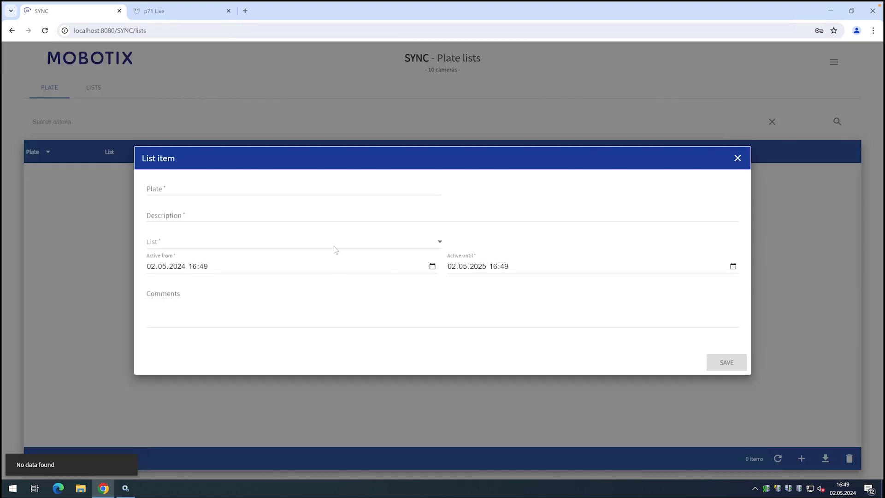
left_click(152, 185)
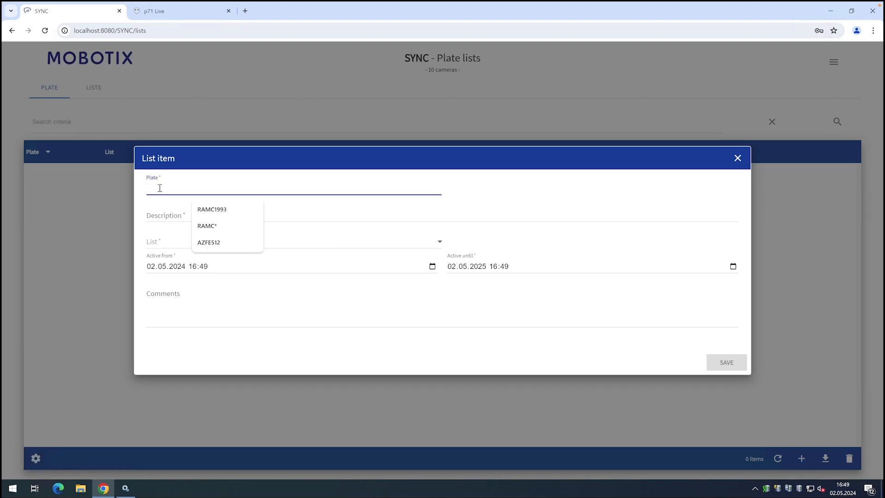
type("RAMC1993")
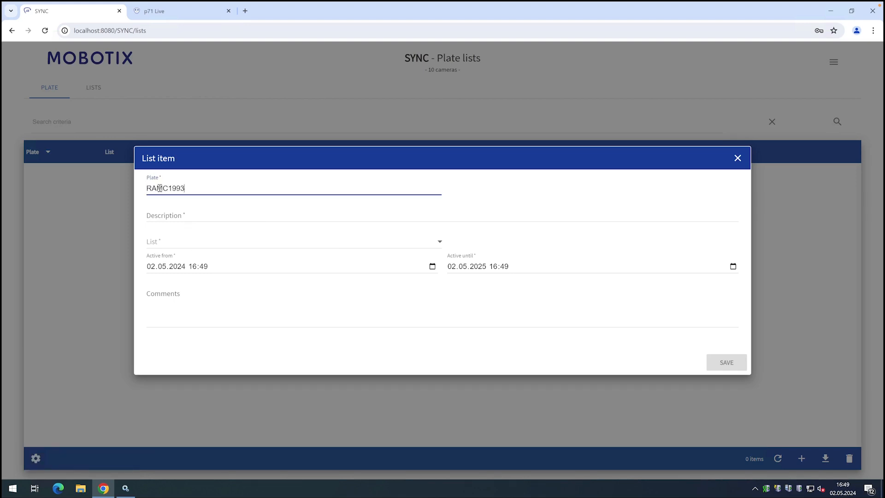
left_click(160, 214)
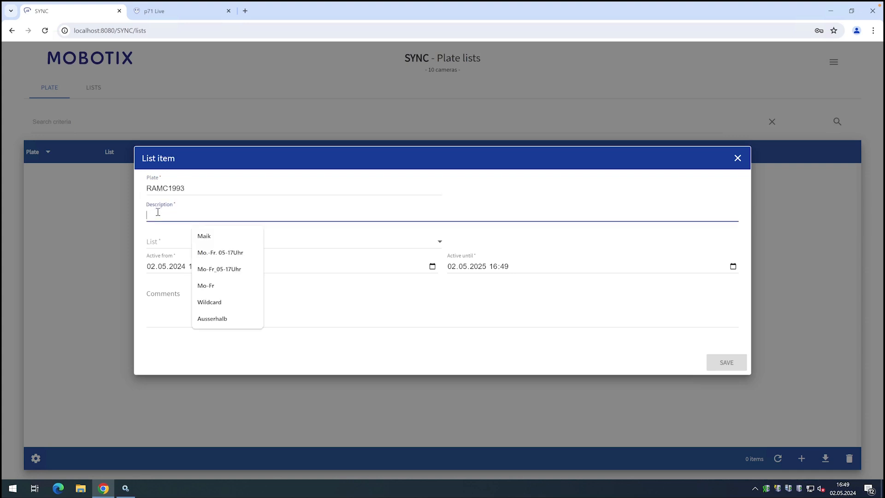
left_click(211, 236)
left_click(184, 243)
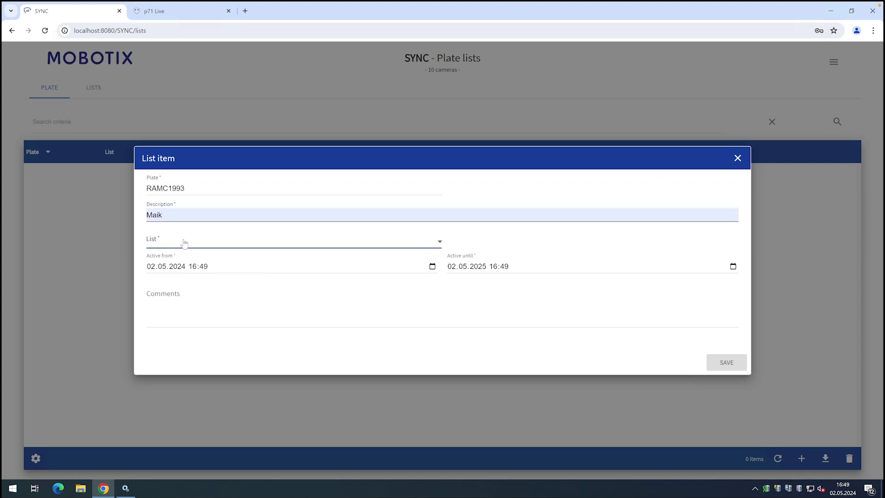
left_click(161, 244)
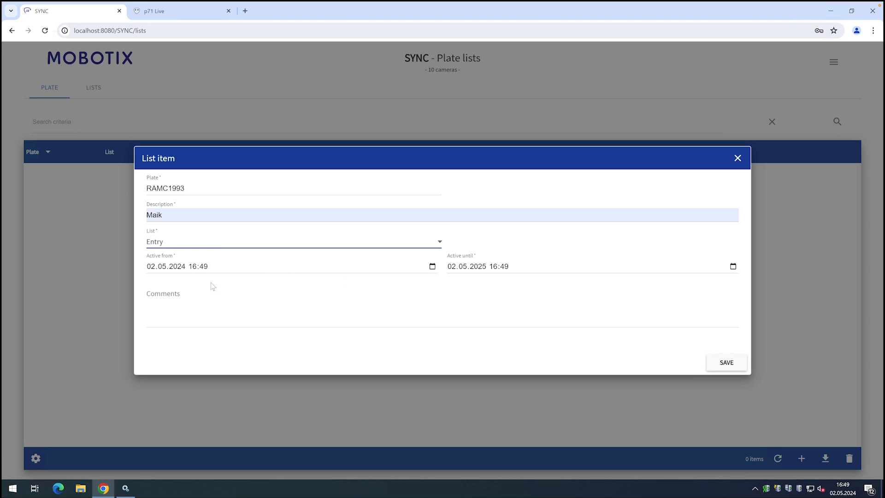
left_click(584, 350)
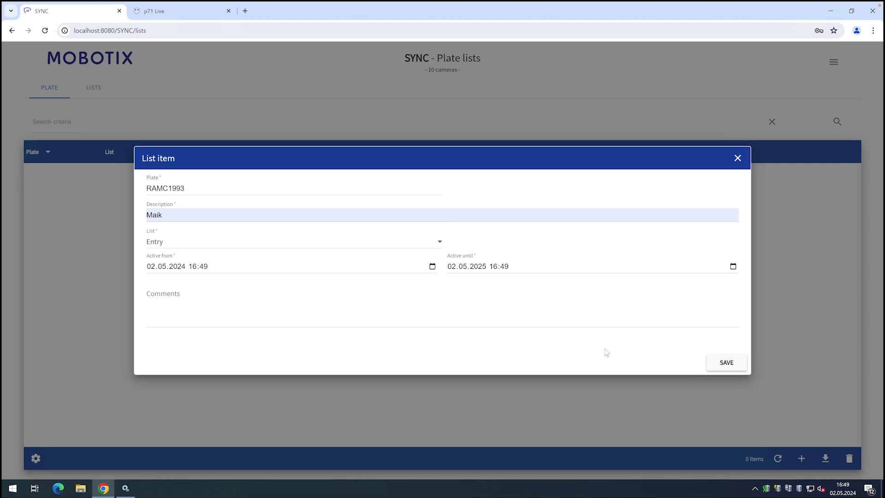
left_click(726, 363)
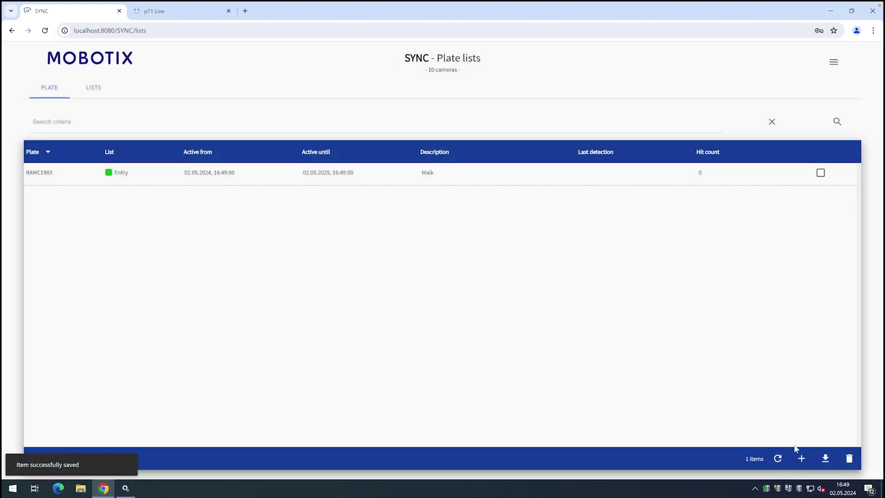
left_click(801, 458)
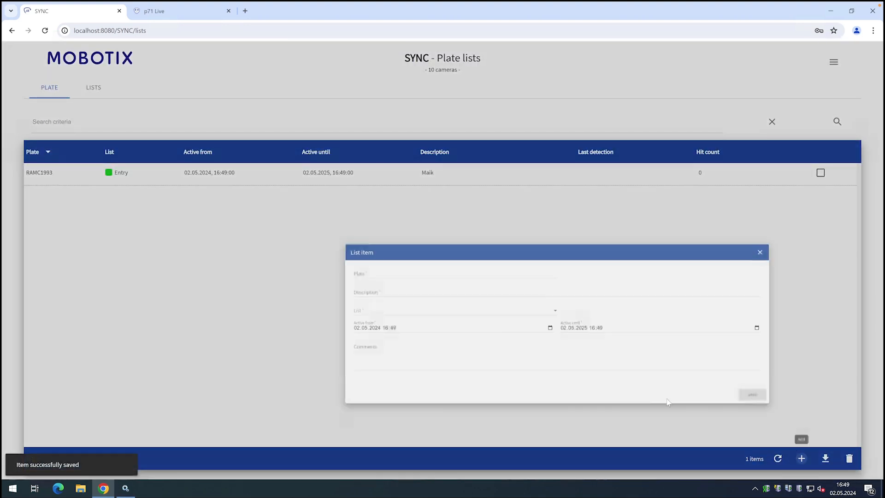
left_click(199, 184)
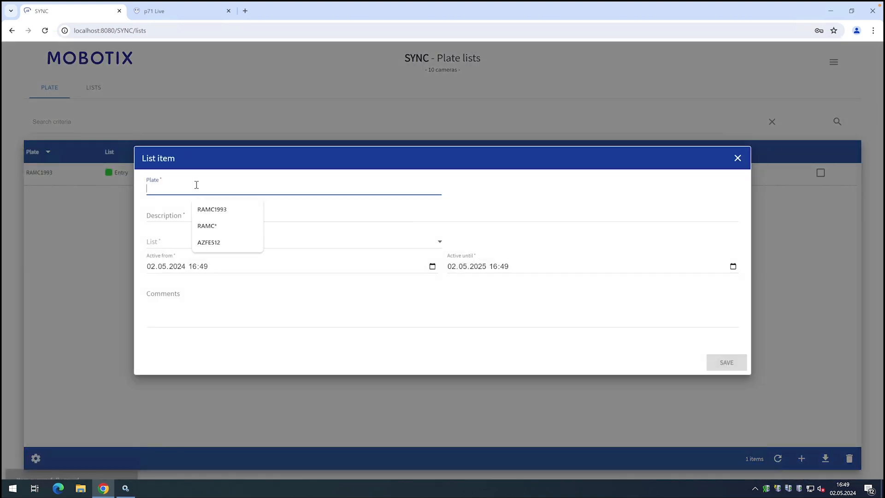
left_click(203, 243)
left_click(180, 213)
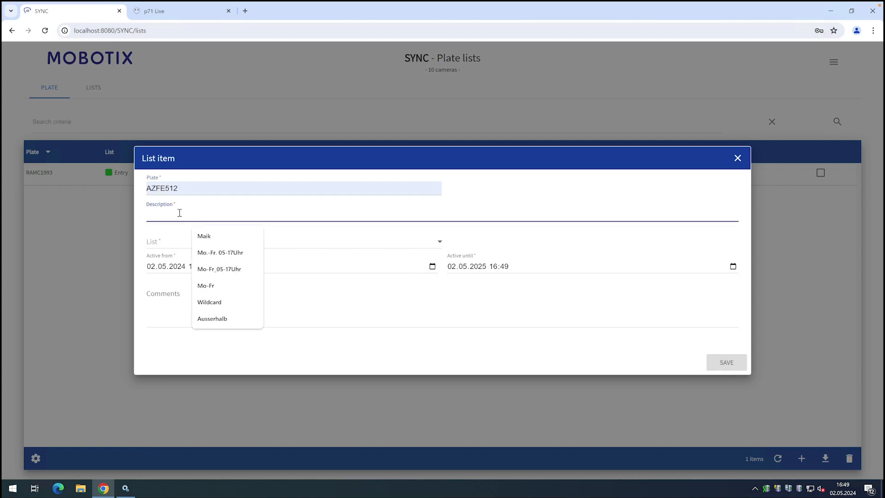
left_click(210, 302)
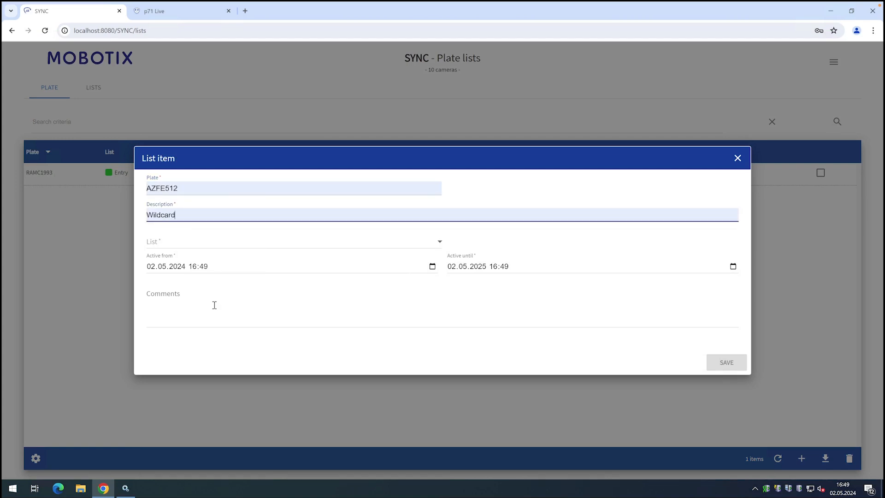
left_click(176, 240)
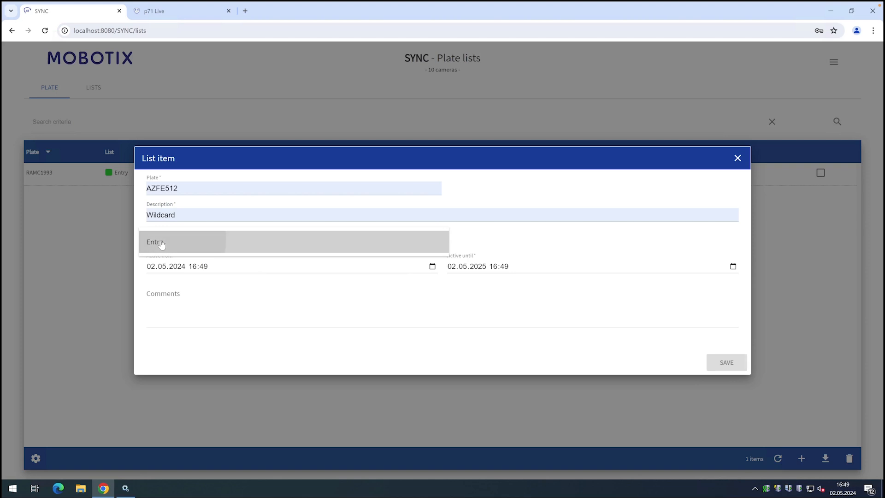
left_click(166, 243)
left_click(727, 362)
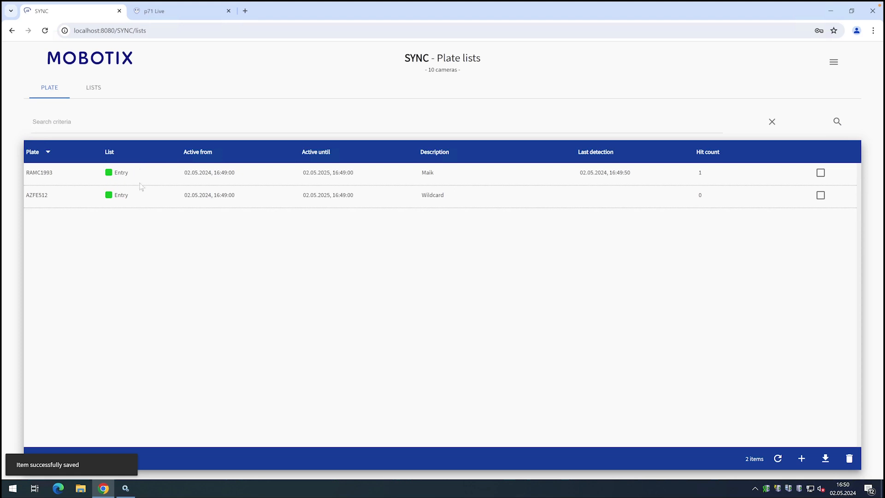
- Tick Show Log File On Screen in Vaxtor LPR Advanced settings and apply with Set
left_click(176, 14)
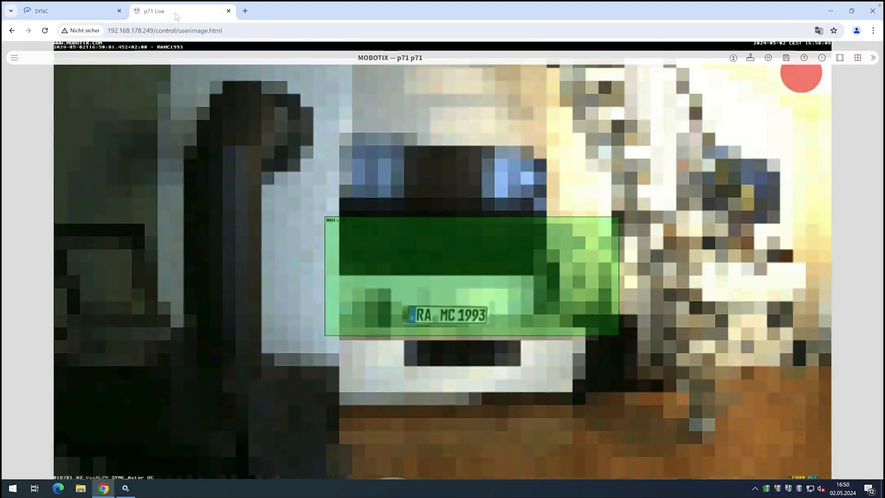
left_click(14, 59)
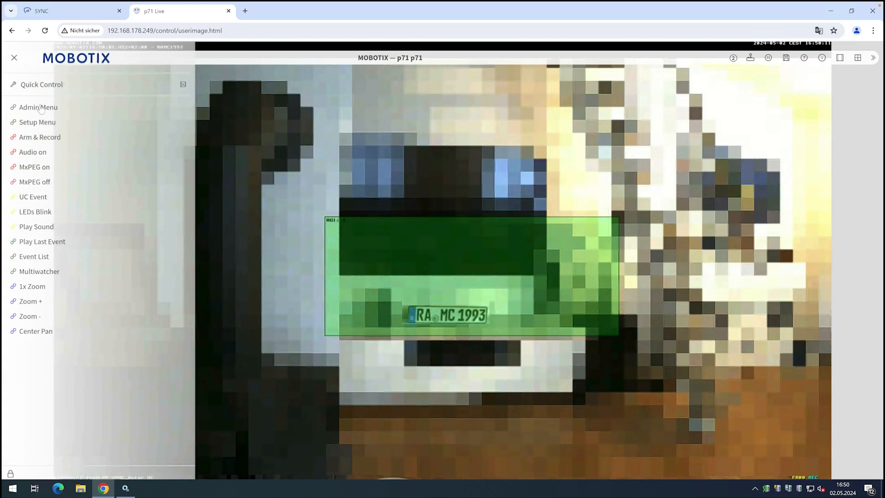
left_click(38, 122)
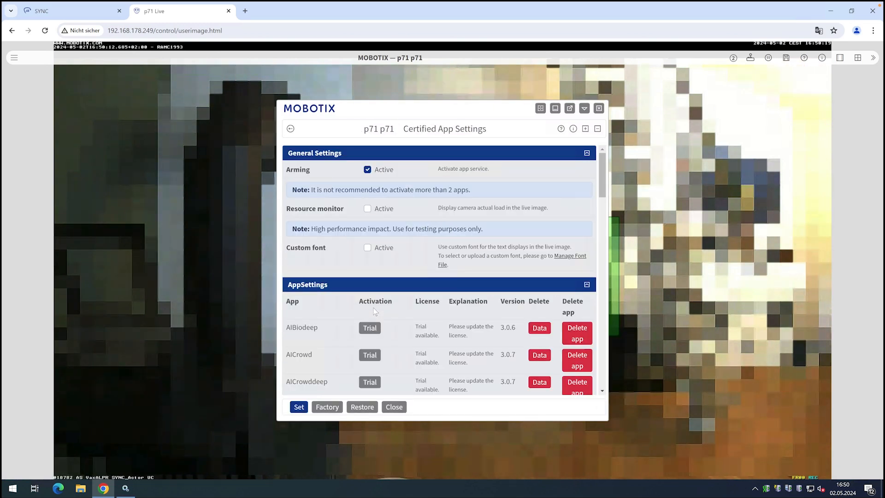
scroll(359, 311, "down", 10)
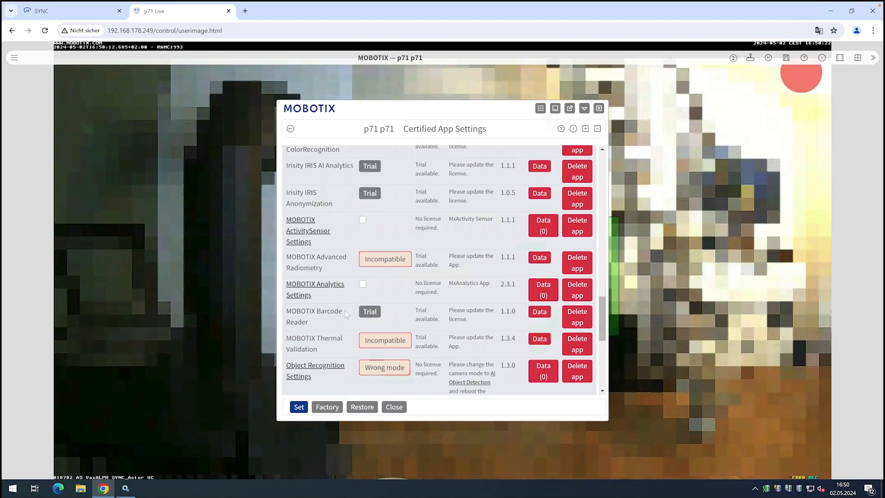
scroll(345, 310, "down", 3)
scroll(329, 298, "down", 1)
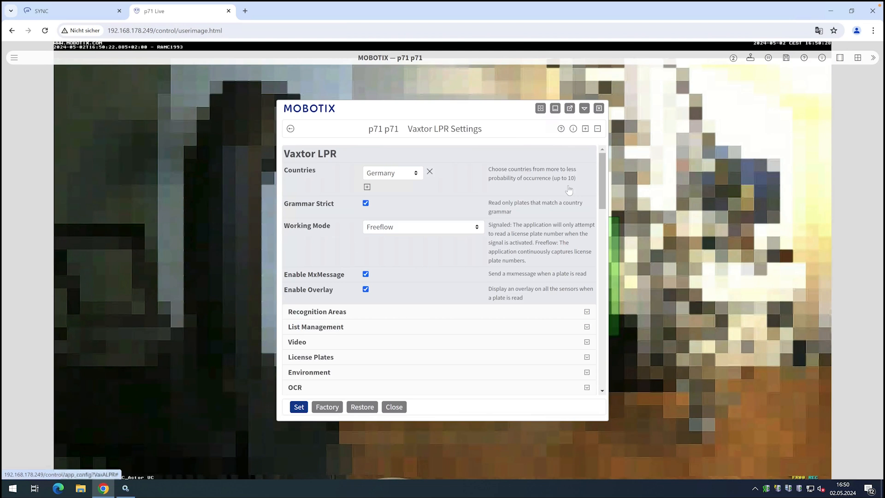
scroll(569, 190, "down", 1)
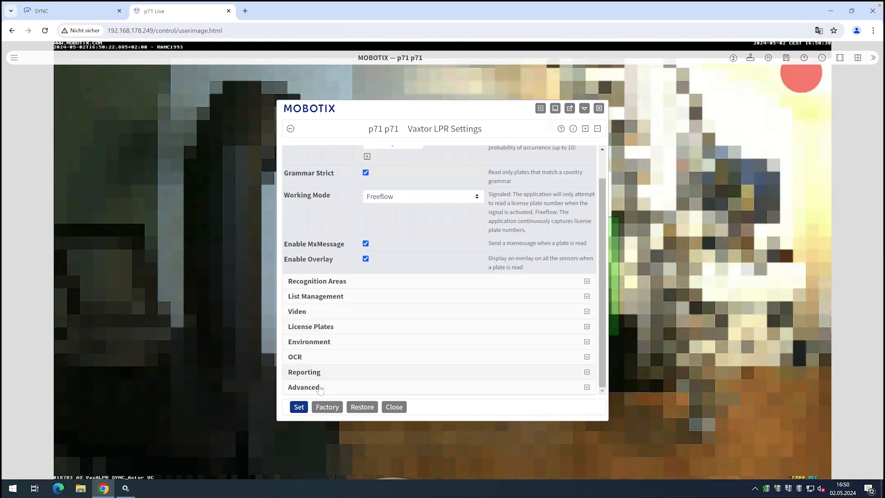
left_click(320, 388)
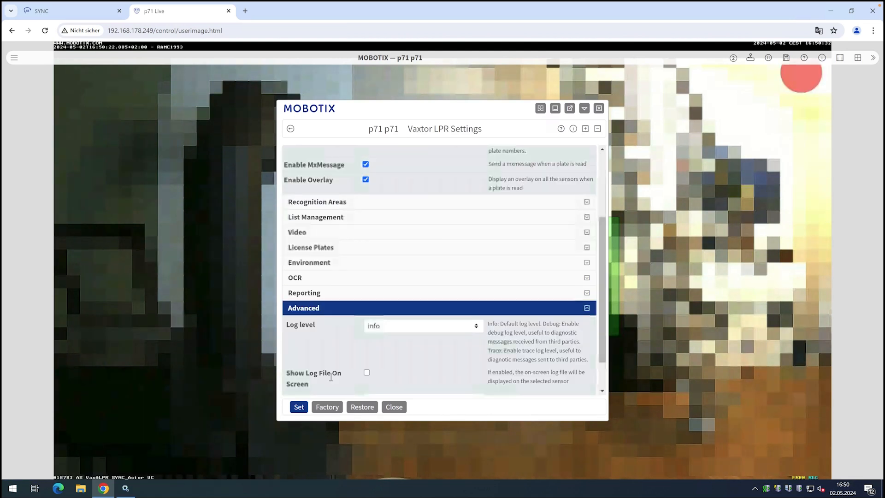
scroll(331, 377, "down", 1)
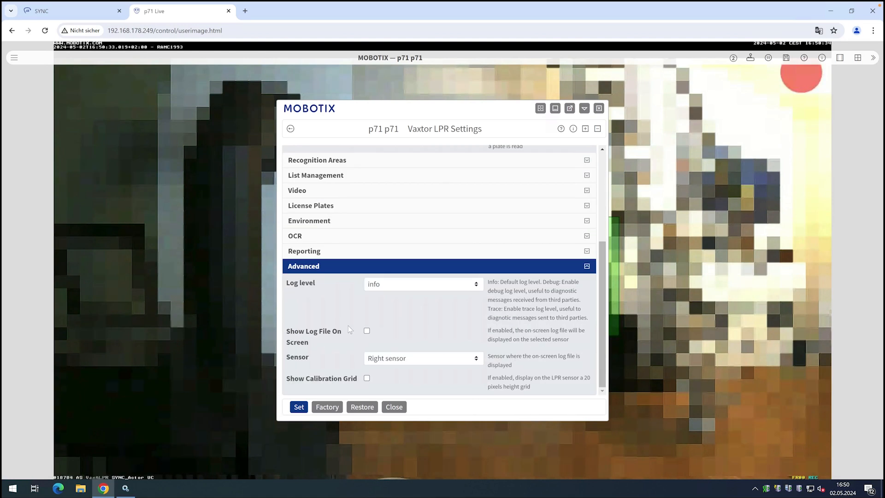
left_click(367, 331)
left_click(300, 407)
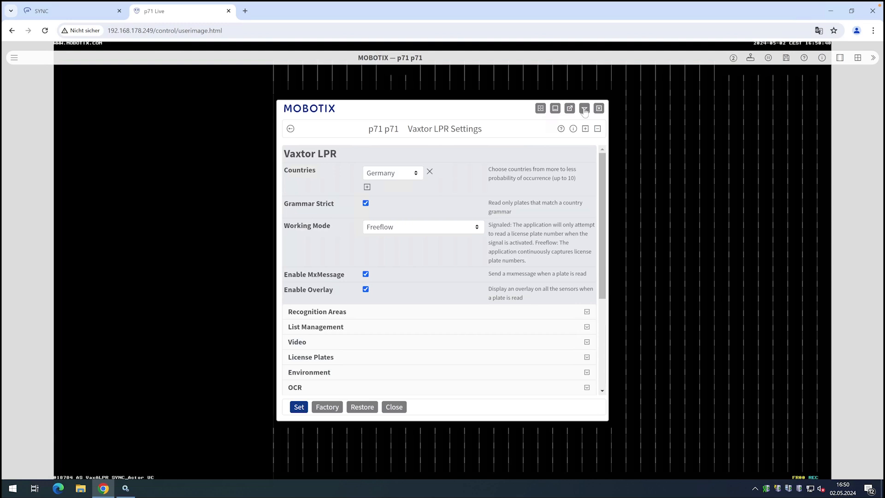
- Collapse the Vaxtor settings window and move it off the on-screen log
left_click(584, 109)
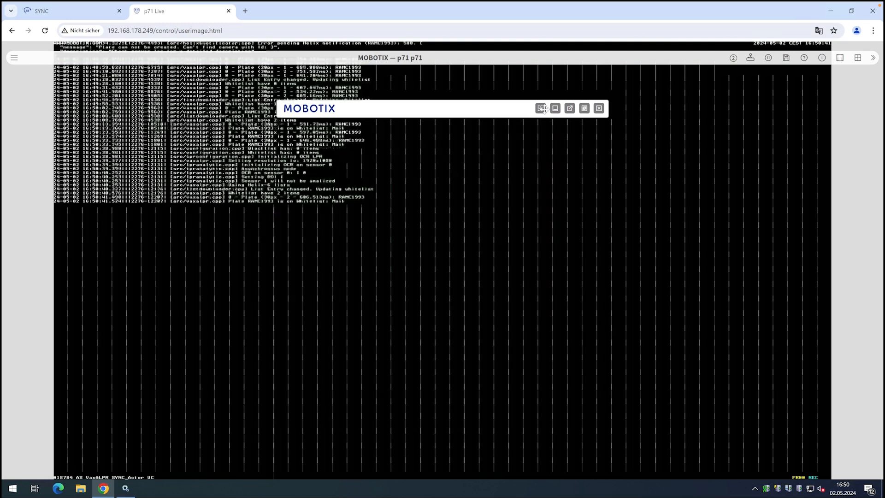
left_click_drag(544, 109, 669, 108)
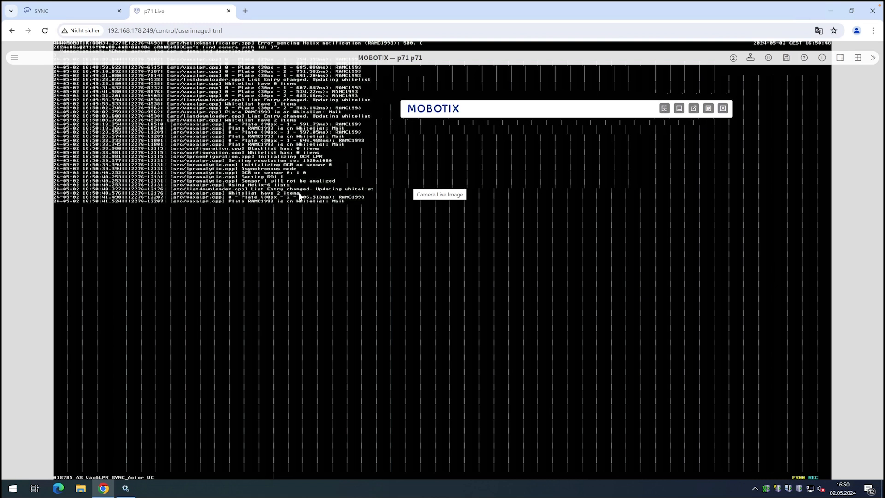
left_click(79, 10)
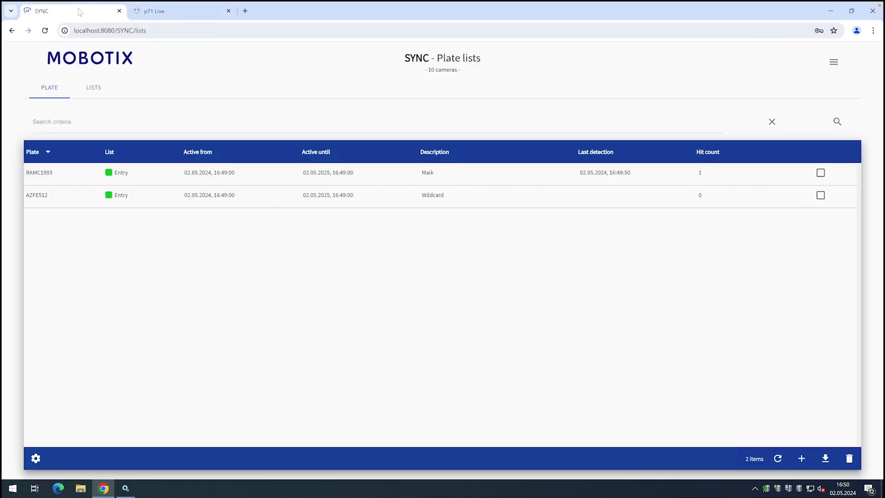
- Delete the AZFE512 plate from the Entry list, confirming with OK
left_click(820, 195)
left_click(849, 459)
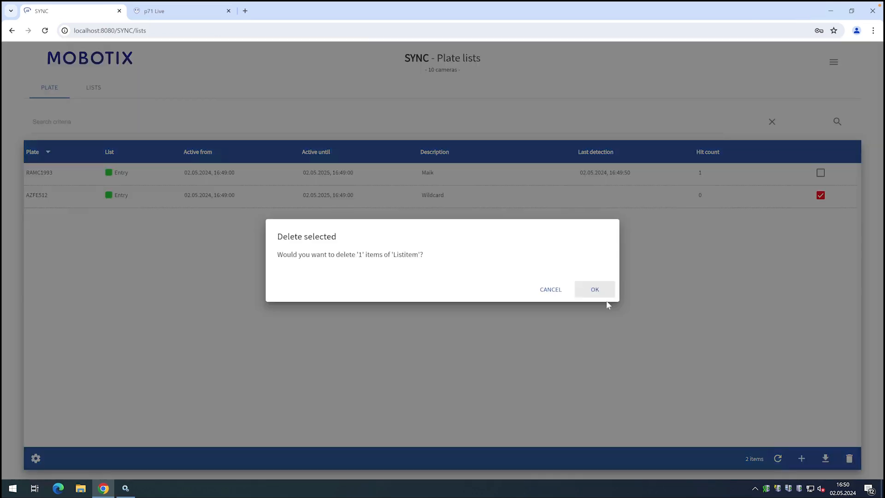
left_click(595, 289)
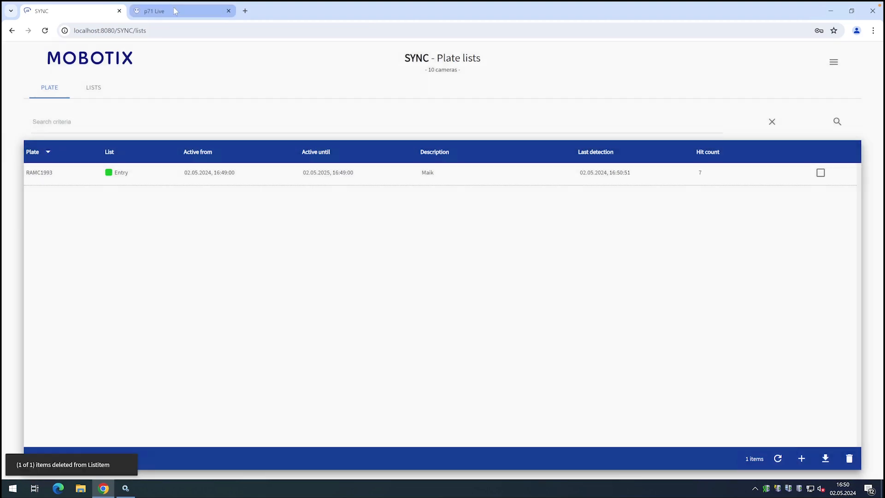
left_click(174, 9)
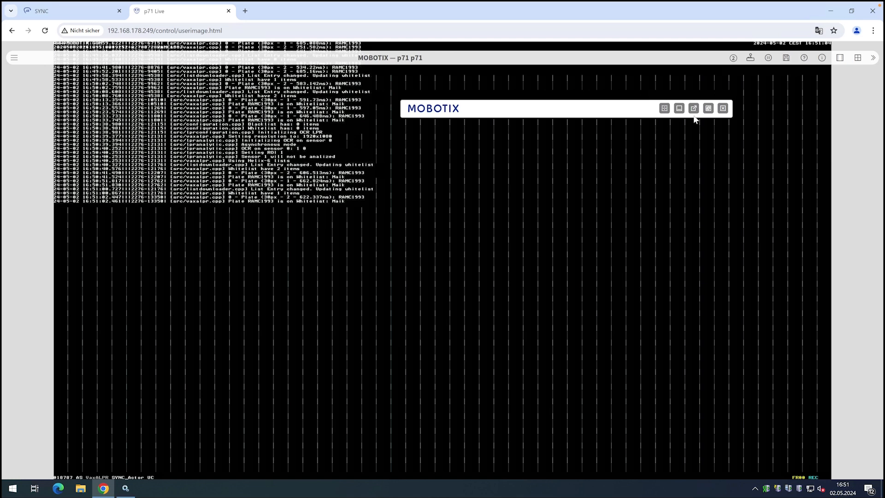
- Close the Vaxtor LPR settings and store the complete camera configuration
left_click(708, 108)
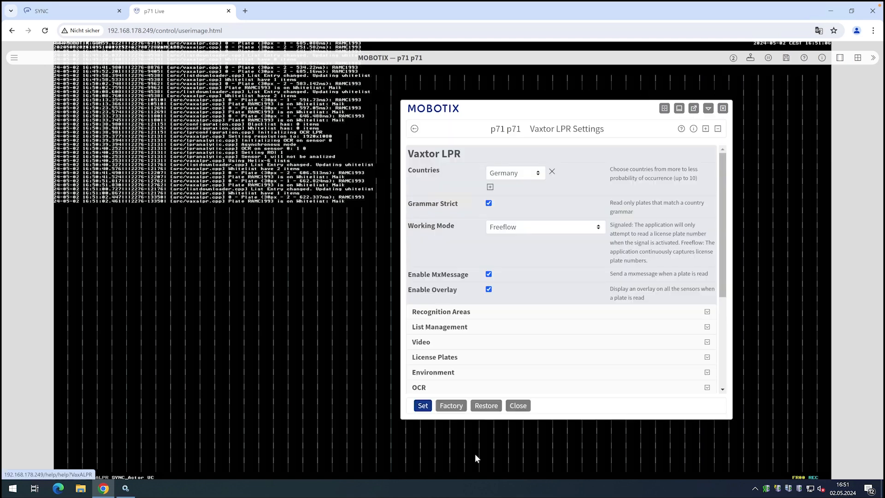
left_click(522, 405)
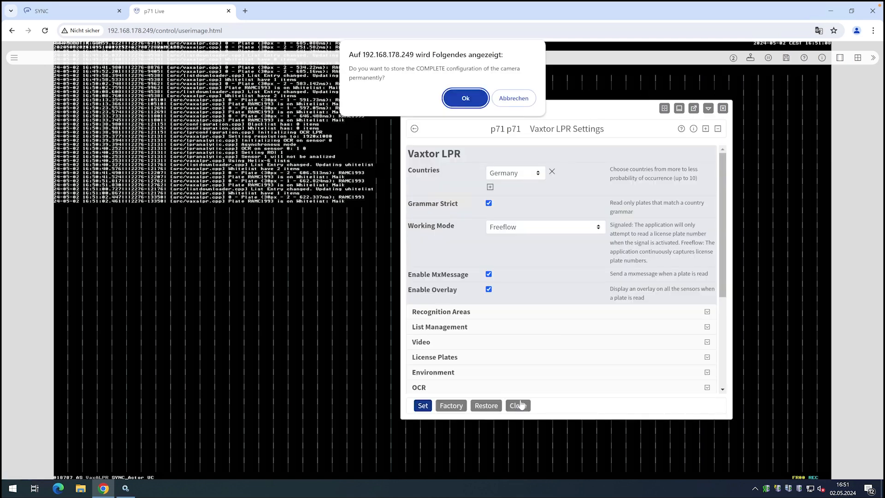
left_click(457, 100)
- Untick Show Log File On Screen in Vaxtor LPR Settings, apply, close, and store the configuration
mouse_move(41, 102)
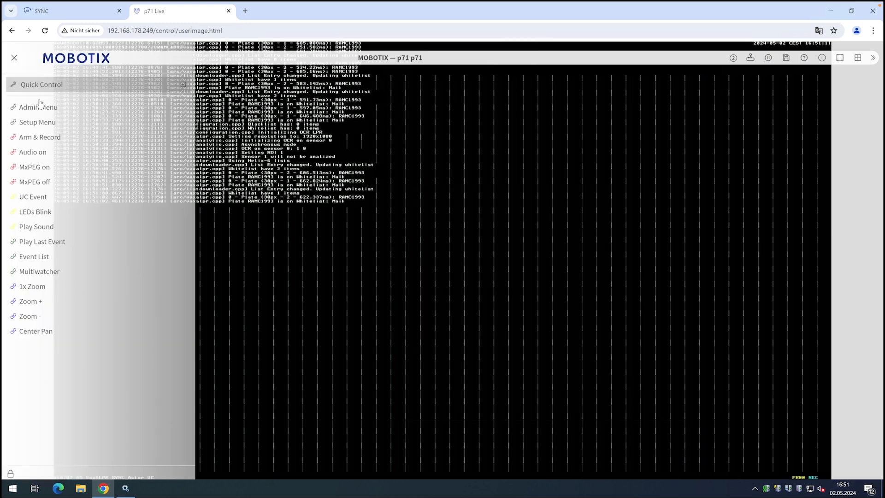
left_click(36, 122)
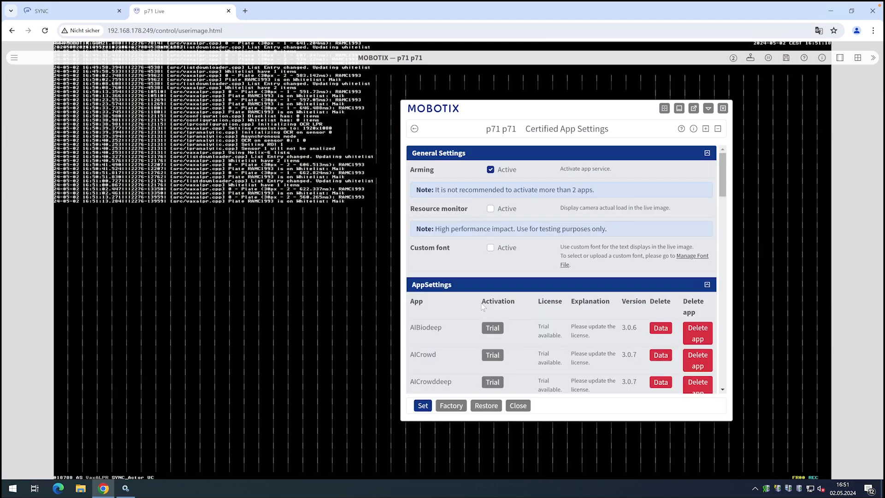
scroll(482, 306, "down", 15)
scroll(482, 307, "down", 1)
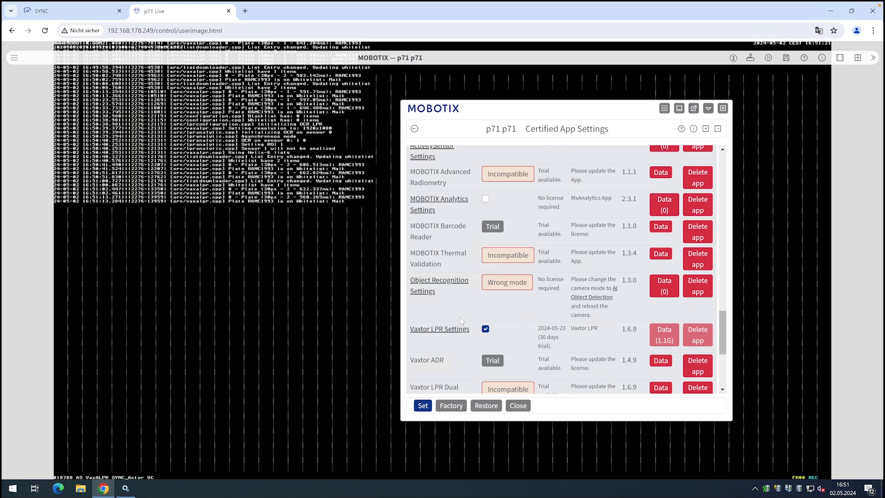
left_click(453, 329)
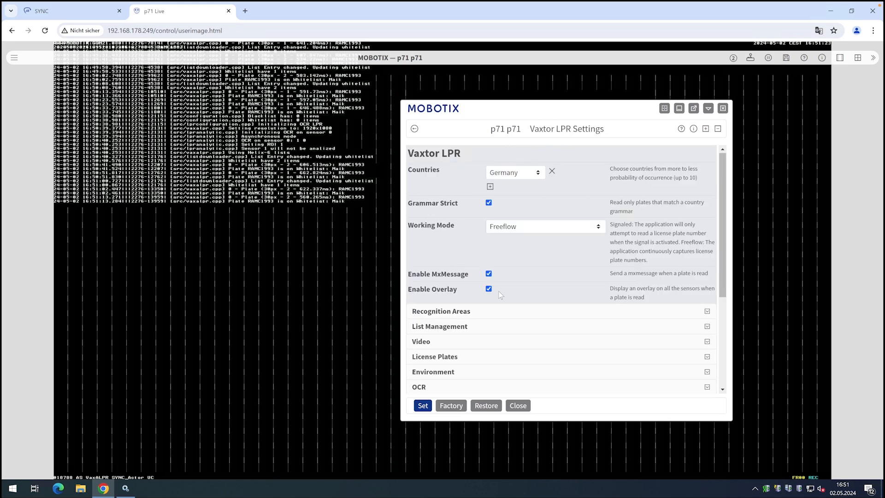
left_click(489, 329)
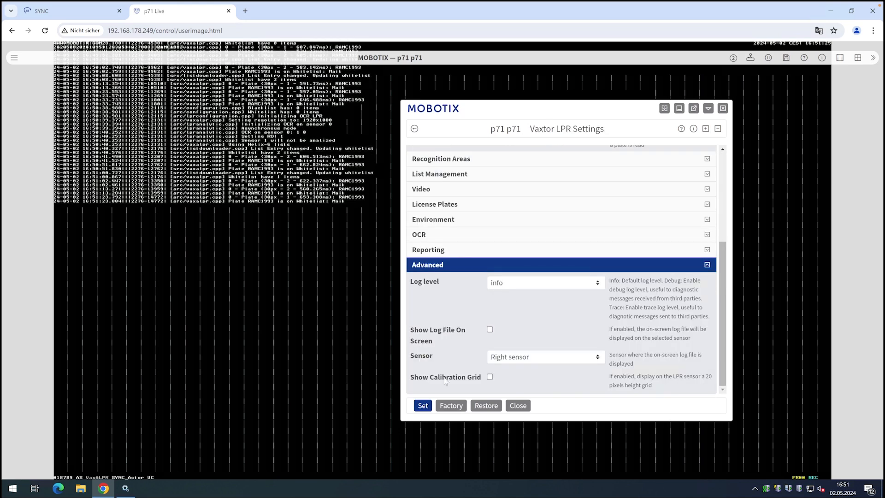
left_click(424, 405)
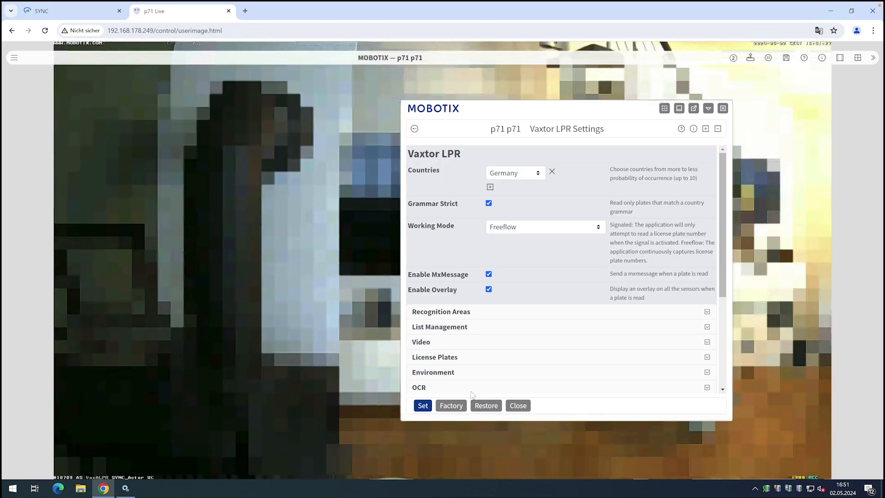
left_click(511, 405)
left_click(475, 101)
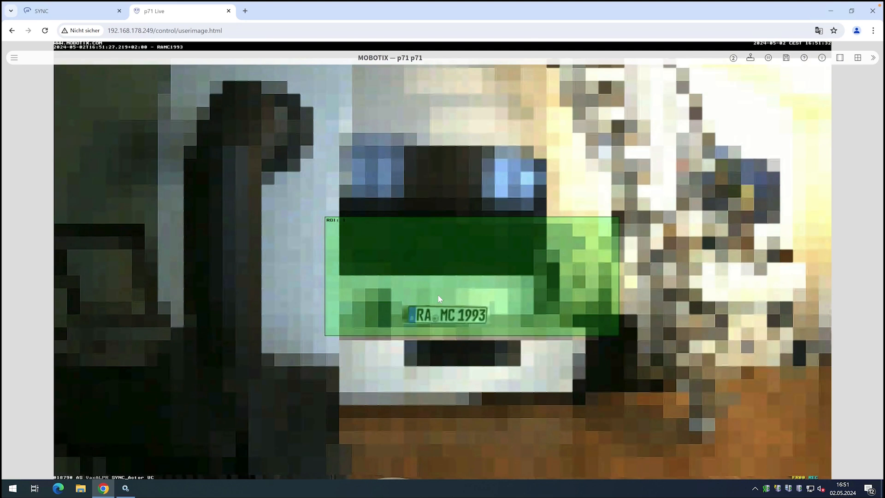
left_click(245, 12)
type("192.16")
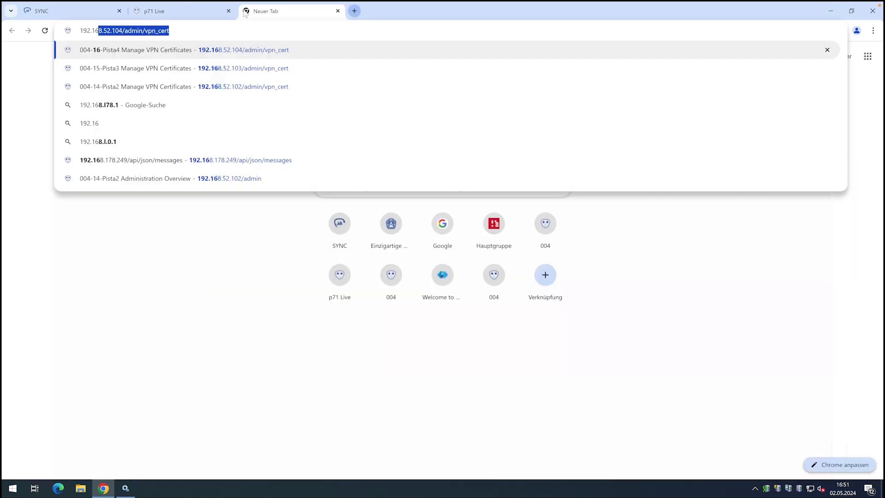
type("8.178.249/")
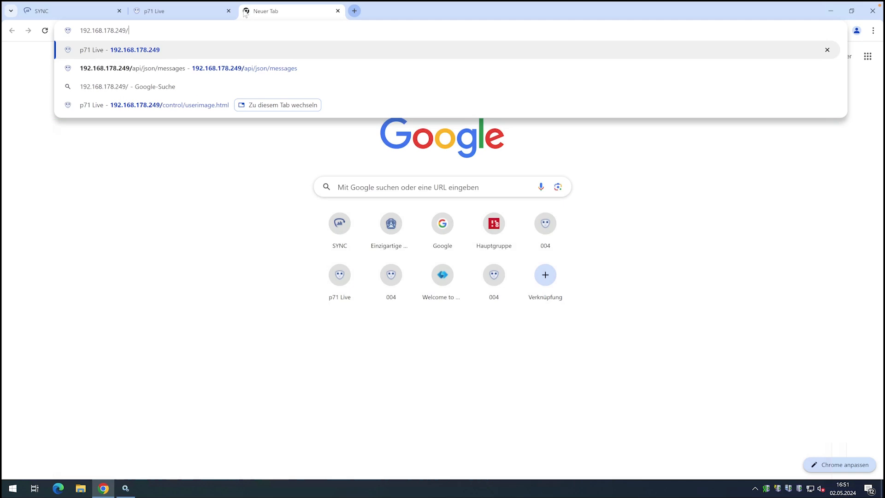
type("ap")
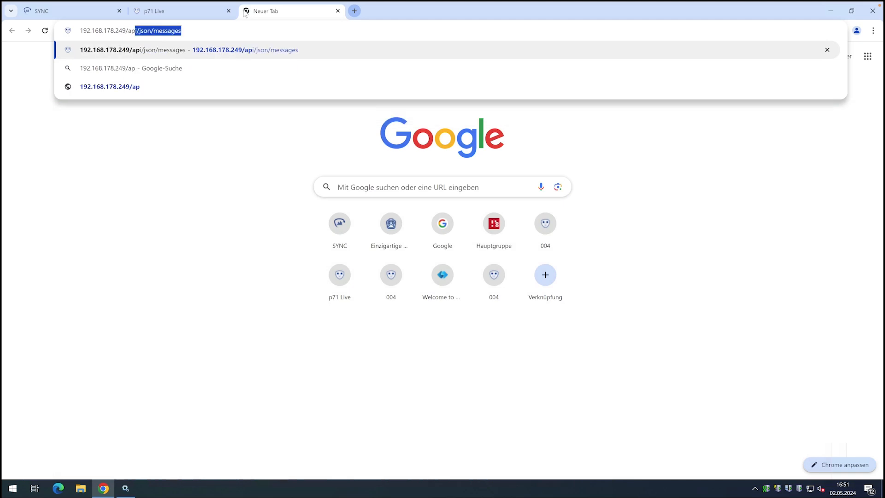
key("Return")
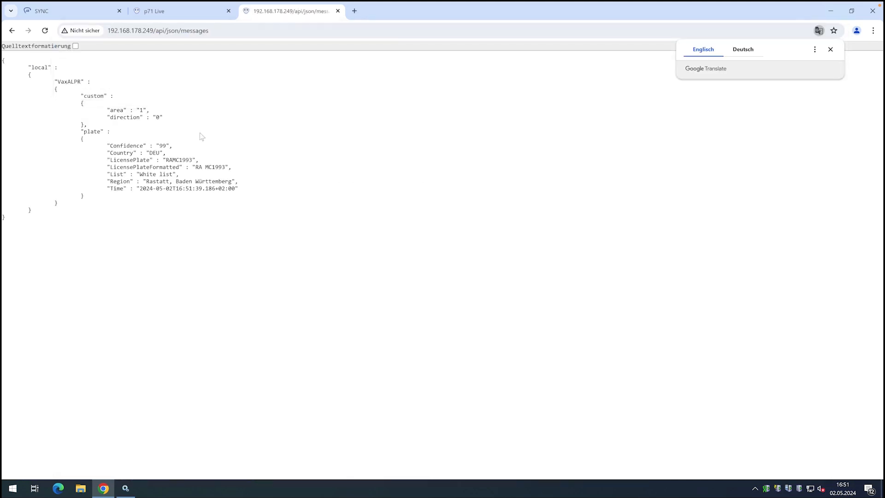
left_click_drag(110, 174, 174, 172)
left_click(174, 172)
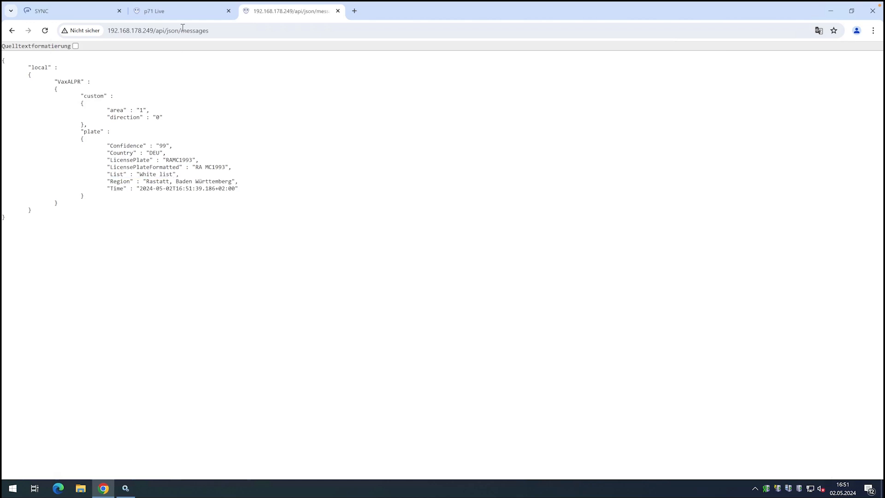
left_click(175, 12)
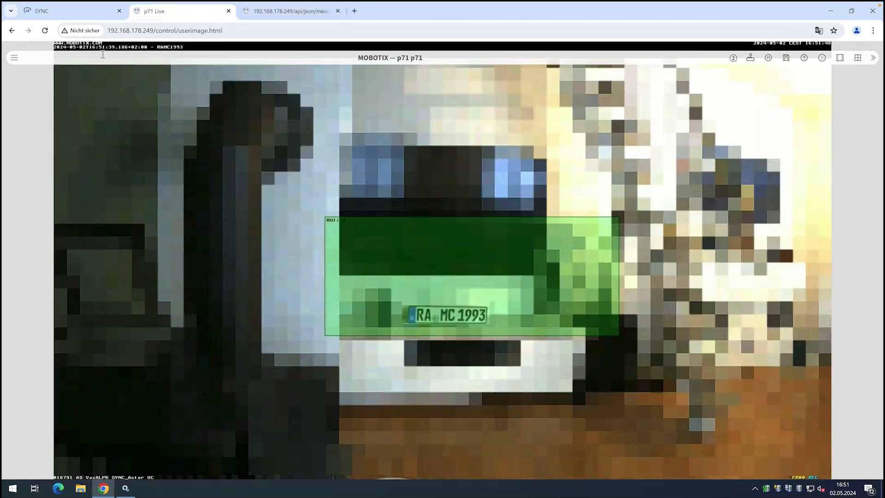
- Add a new message event profile under Event Overview and name it Whitelist
left_click(15, 58)
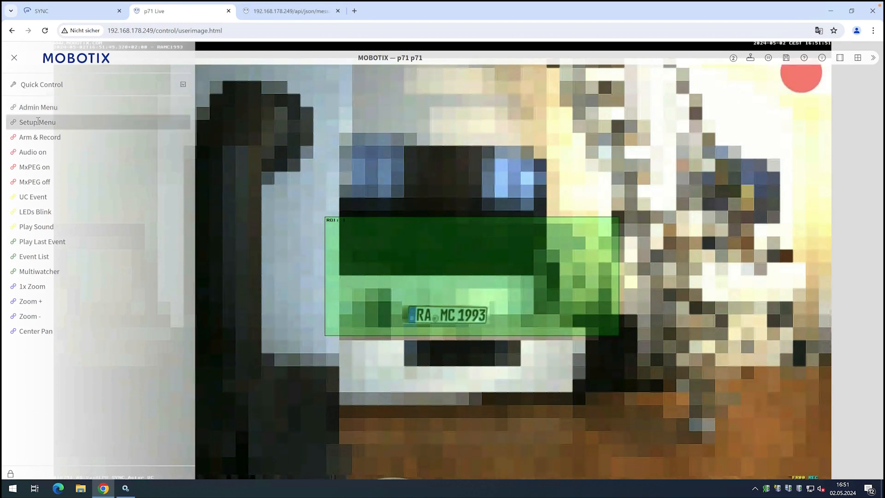
left_click(37, 123)
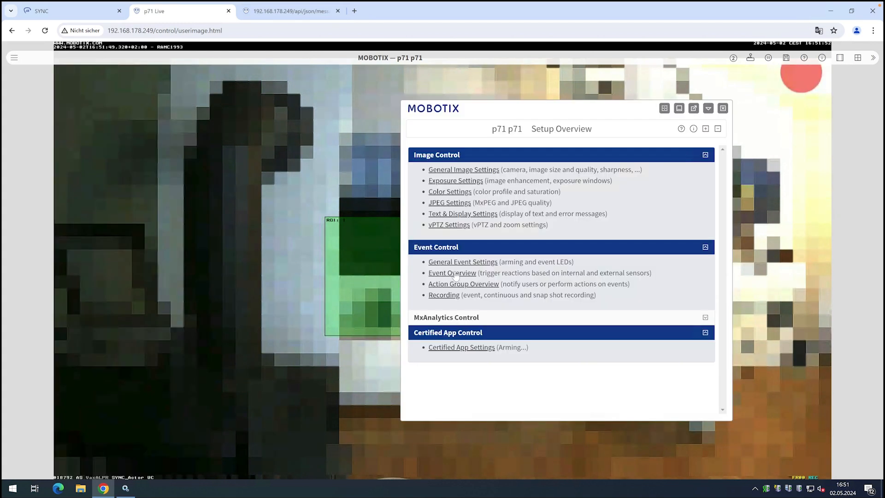
left_click(453, 275)
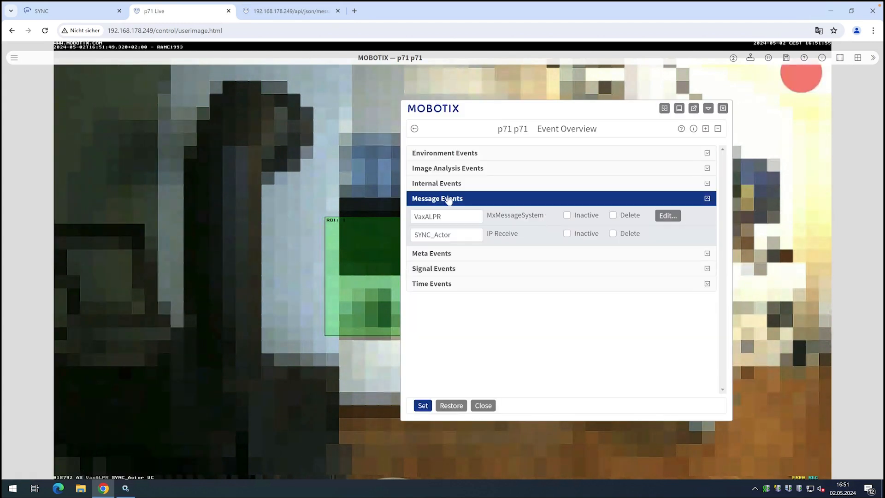
left_click(663, 217)
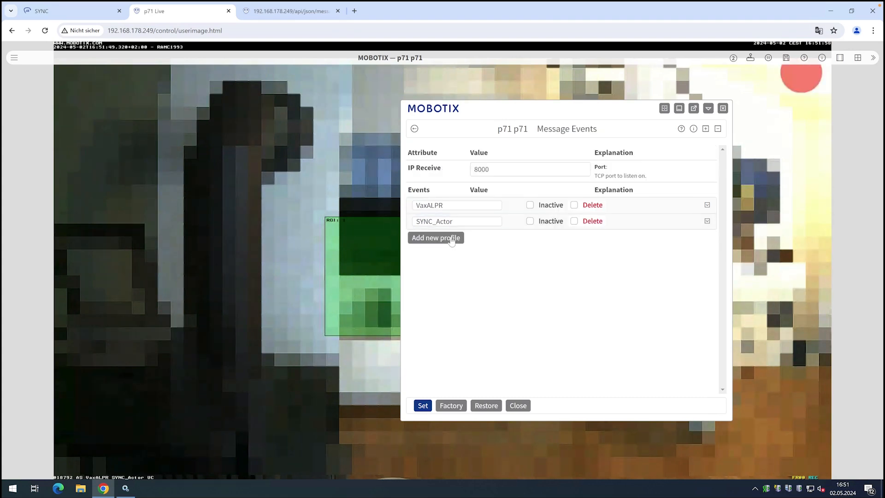
left_click(451, 240)
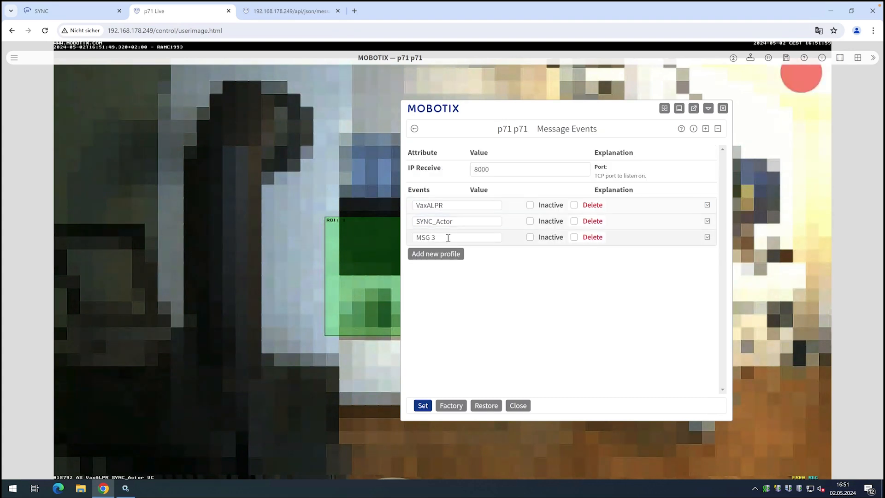
left_click_drag(448, 238, 382, 237)
type("Wh")
left_click(464, 256)
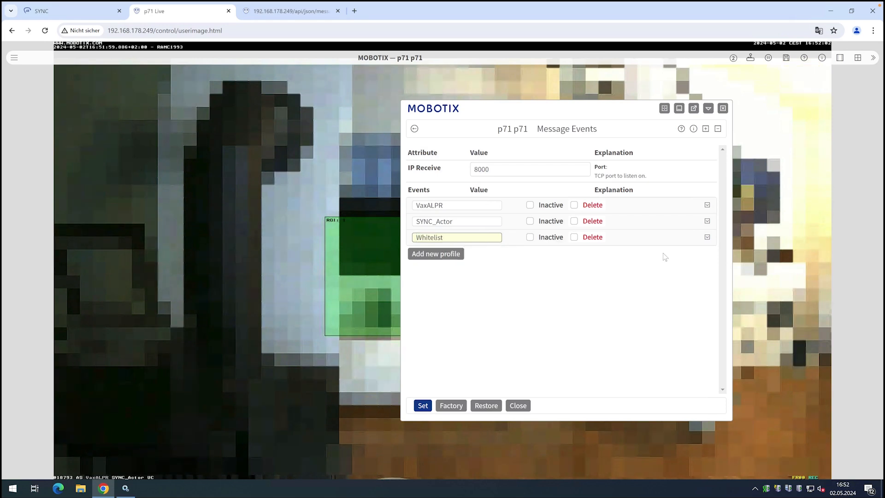
- Set the Whitelist event to MxMessageSystem with message name VaxALPR.plate.List
left_click(663, 239)
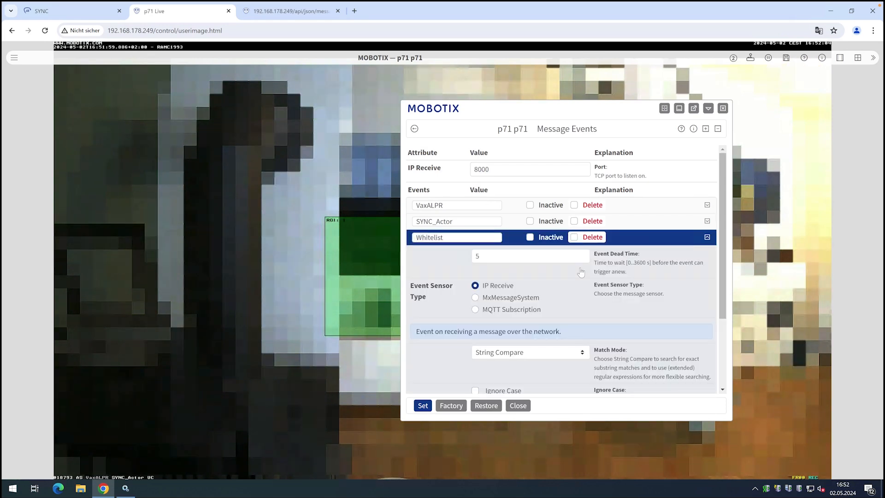
left_click(475, 298)
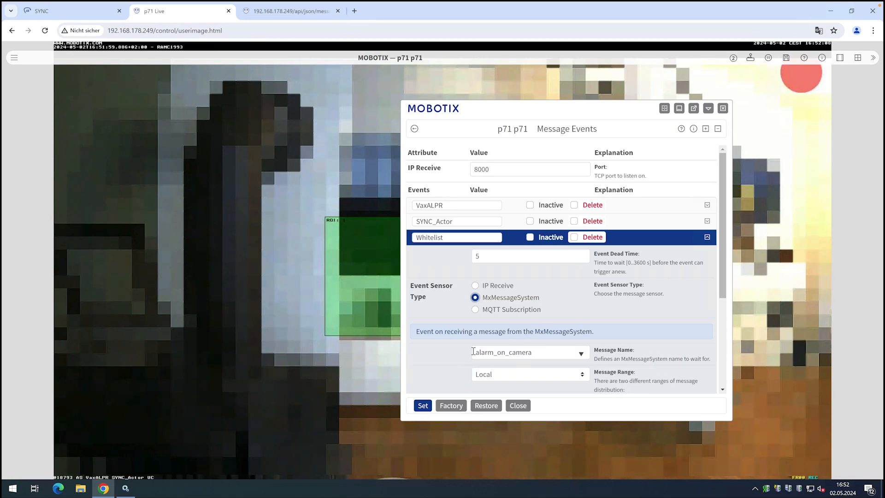
double_click(472, 352)
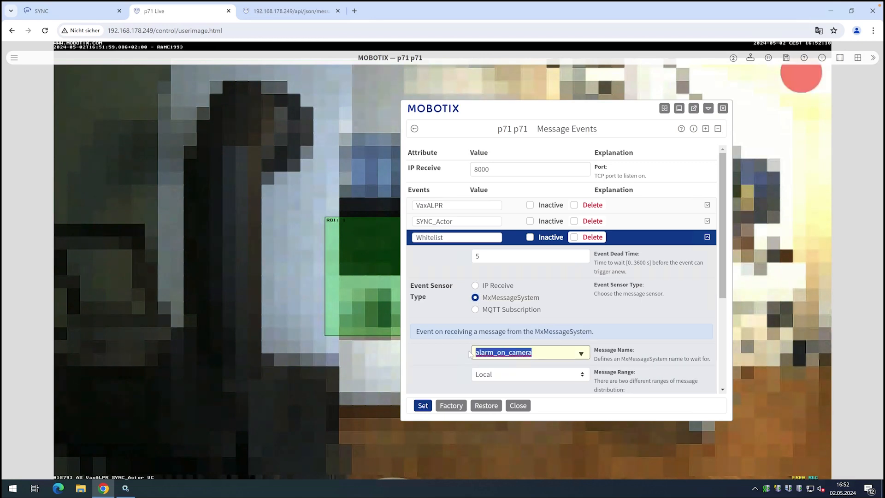
type("Vax")
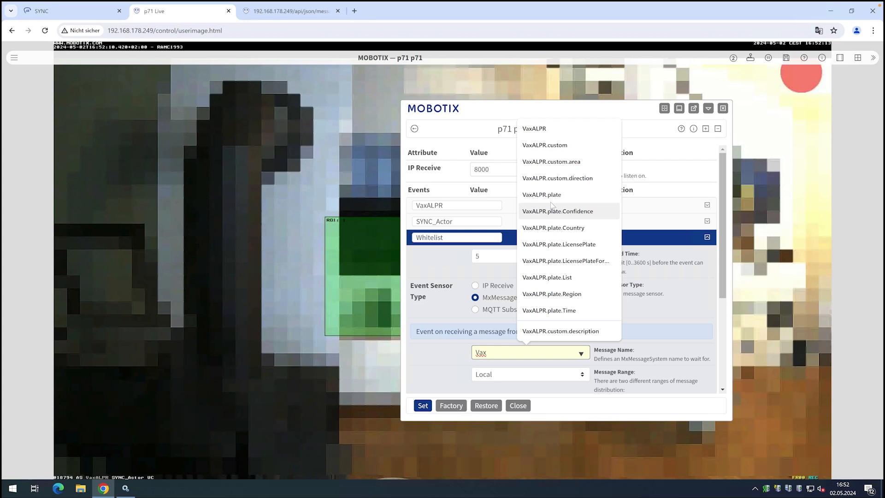
left_click(545, 279)
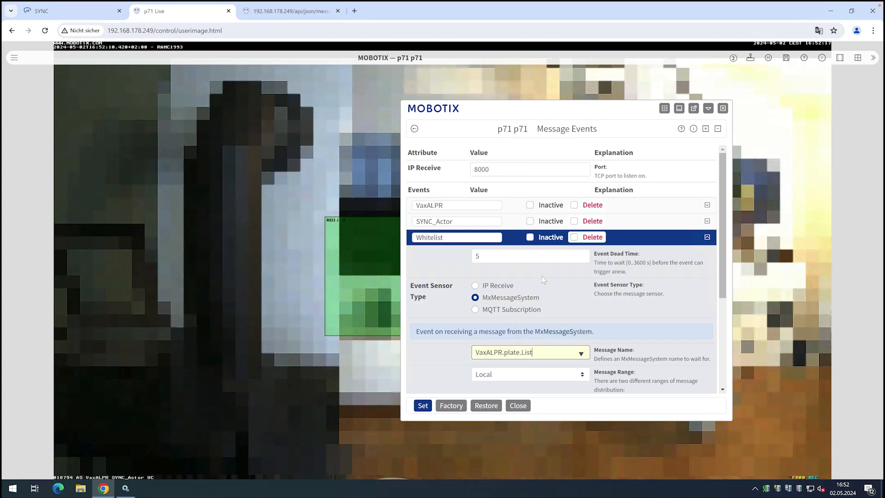
- Copy the 'White list' value from the camera's JSON message output
left_click(277, 17)
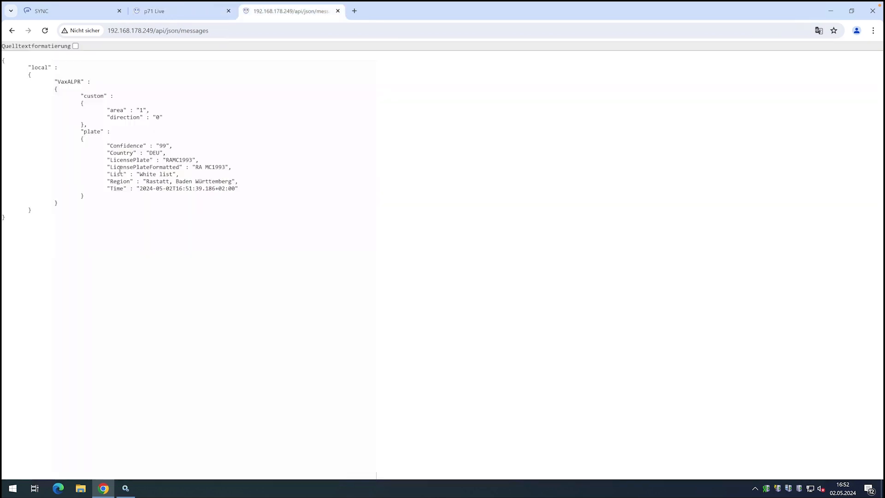
left_click_drag(136, 174, 170, 173)
key("ctrl+c")
mouse_move(149, 10)
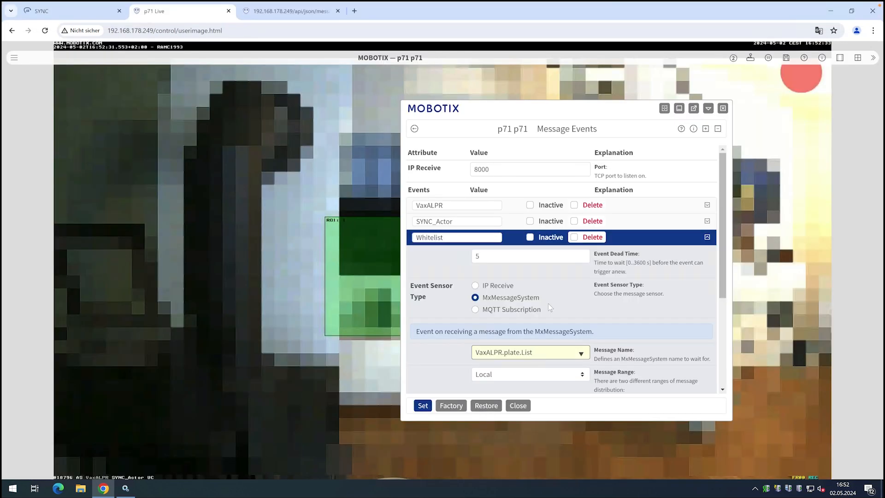
- Filter the Whitelist event by JSON Comparison on 'White list' and apply the settings
scroll(622, 313, "down", 2)
scroll(621, 314, "down", 1)
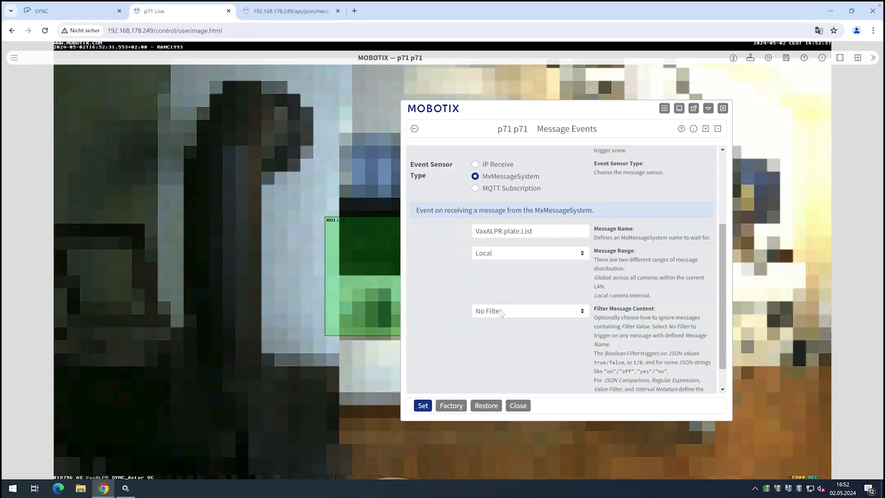
left_click(502, 313)
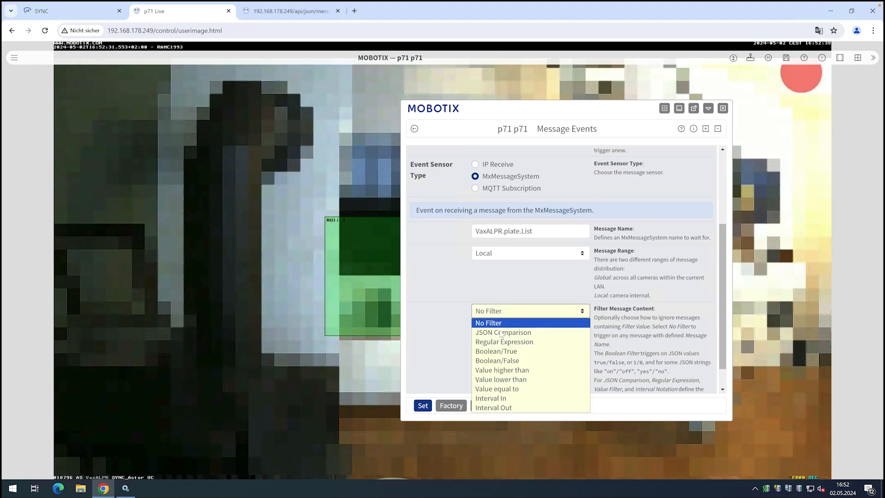
left_click(502, 332)
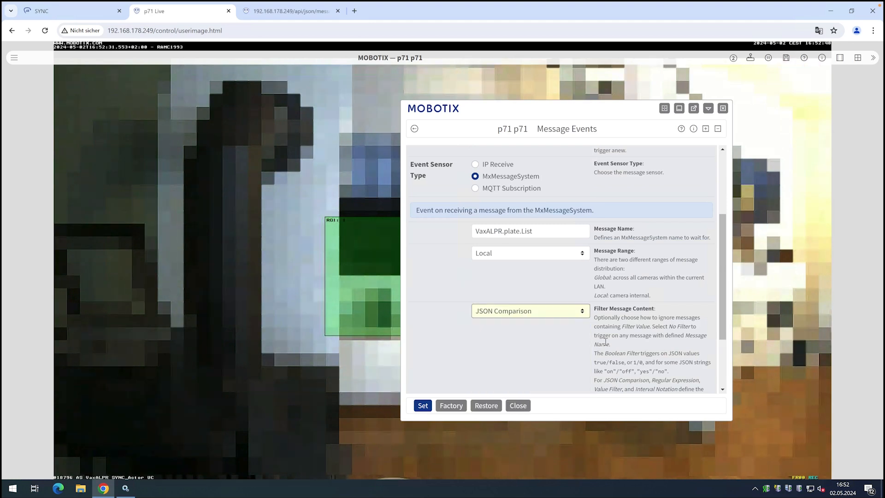
scroll(605, 341, "down", 3)
left_click(534, 341)
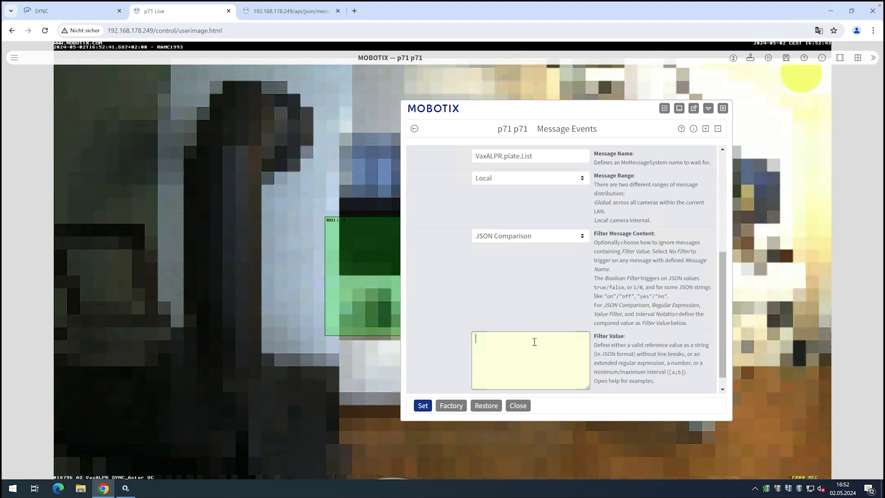
key("ctrl+v")
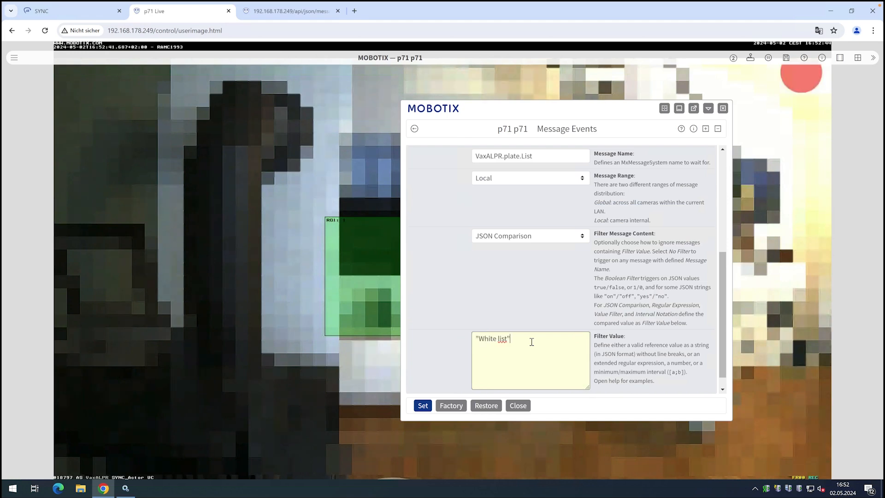
left_click(422, 406)
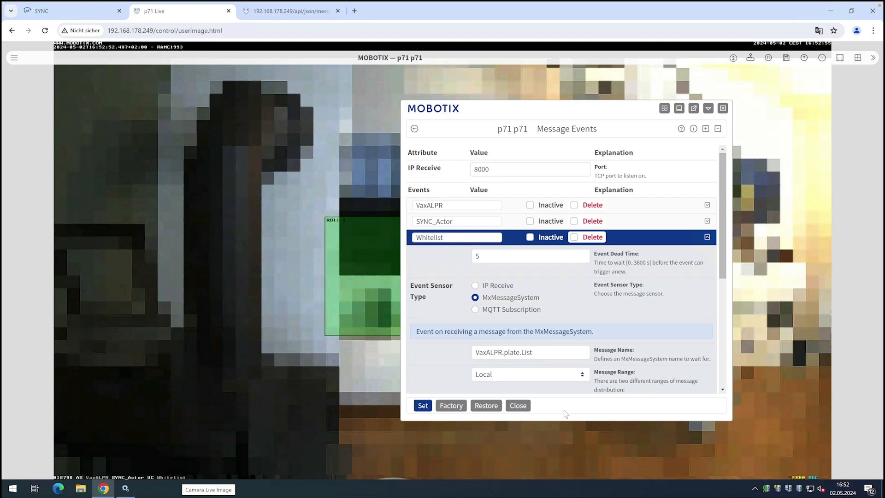
- Set the VisualAlarm action group's arming to Enabled, apply it, and close the details
left_click(411, 128)
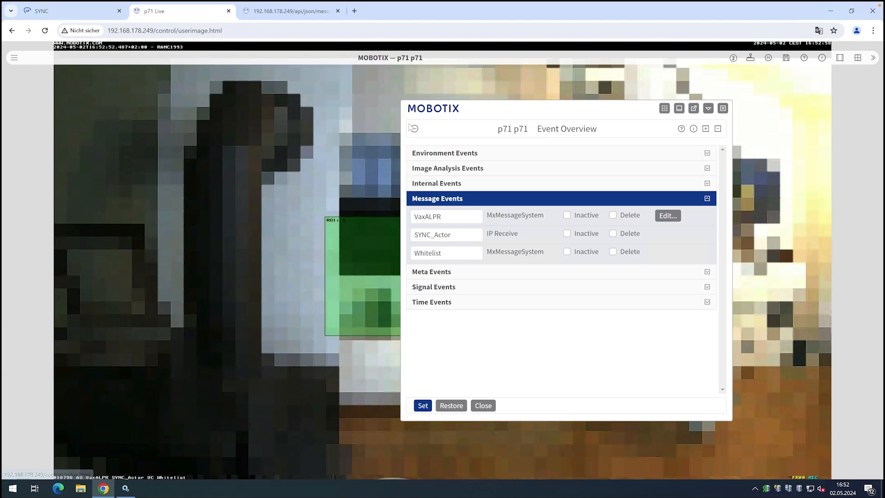
left_click(412, 128)
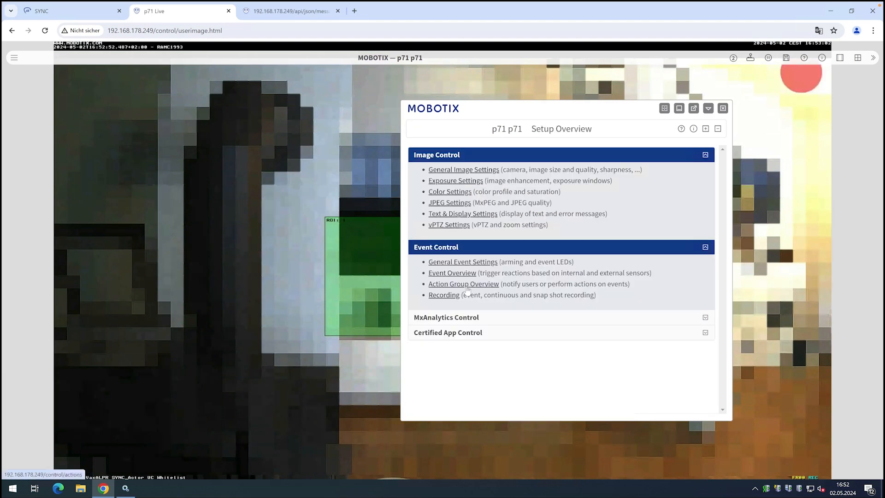
left_click(467, 287)
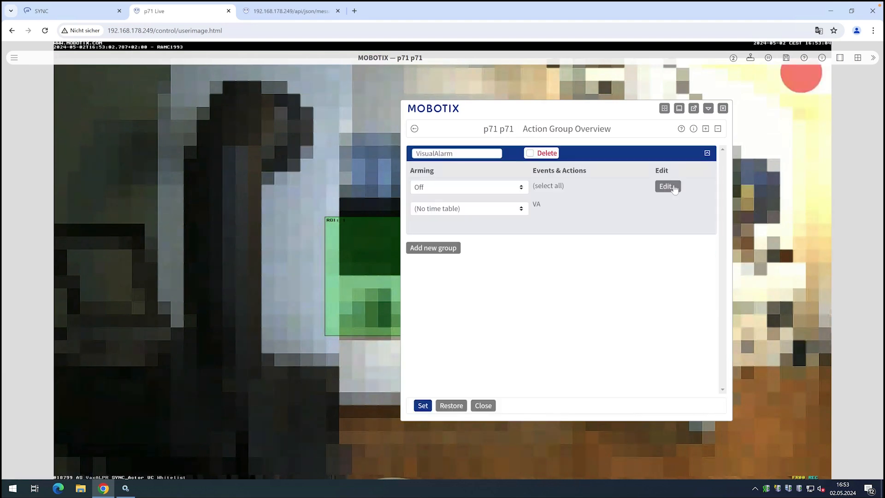
left_click(667, 186)
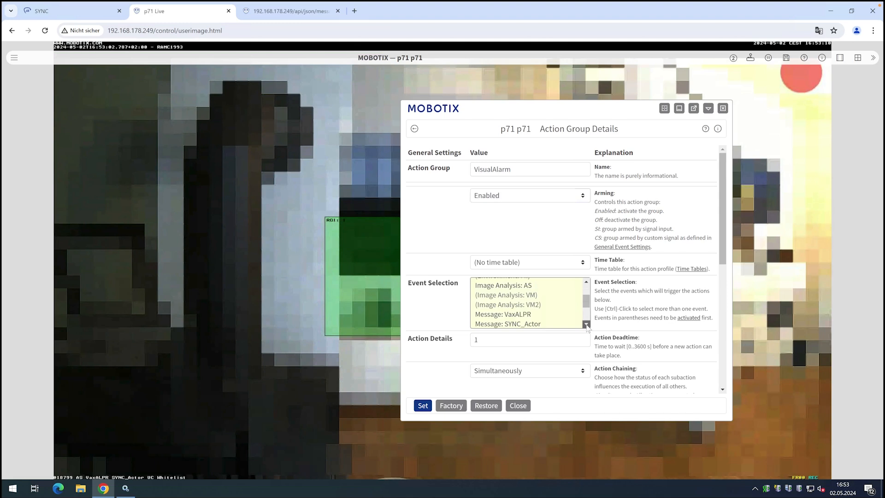
left_click(422, 405)
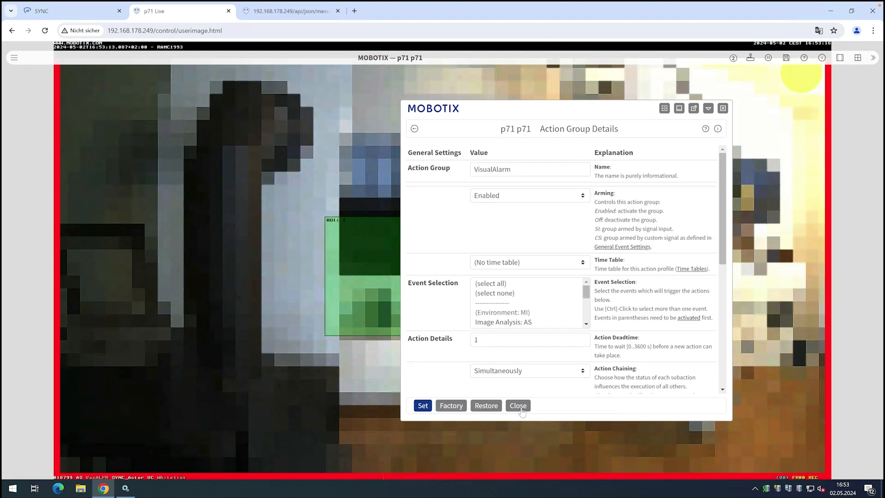
left_click(519, 408)
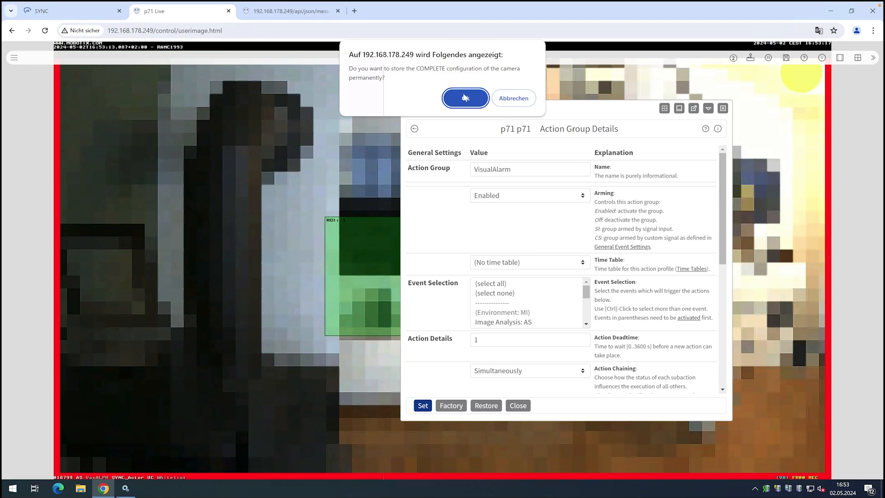
- Store the complete camera configuration permanently and return to the p71 Live view
left_click(464, 97)
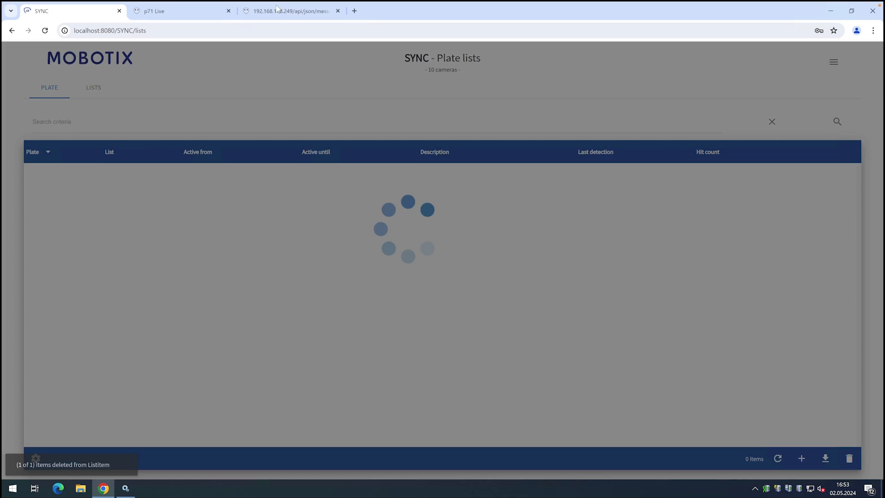
left_click(198, 11)
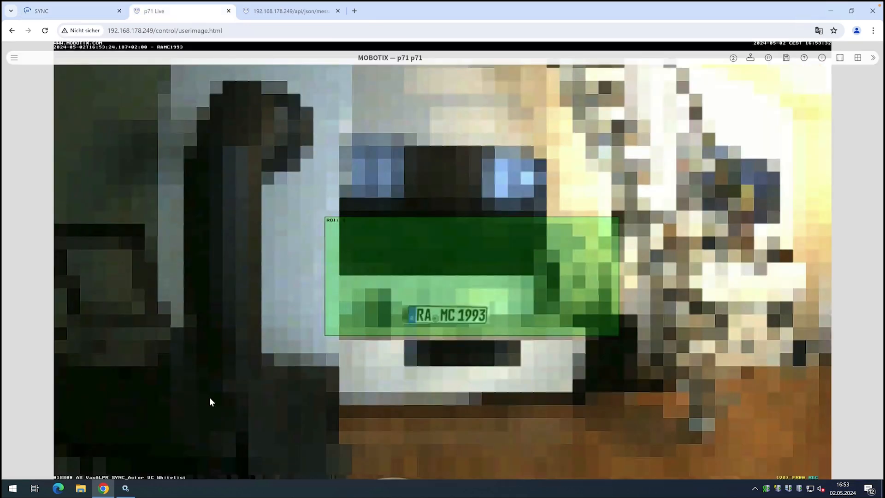